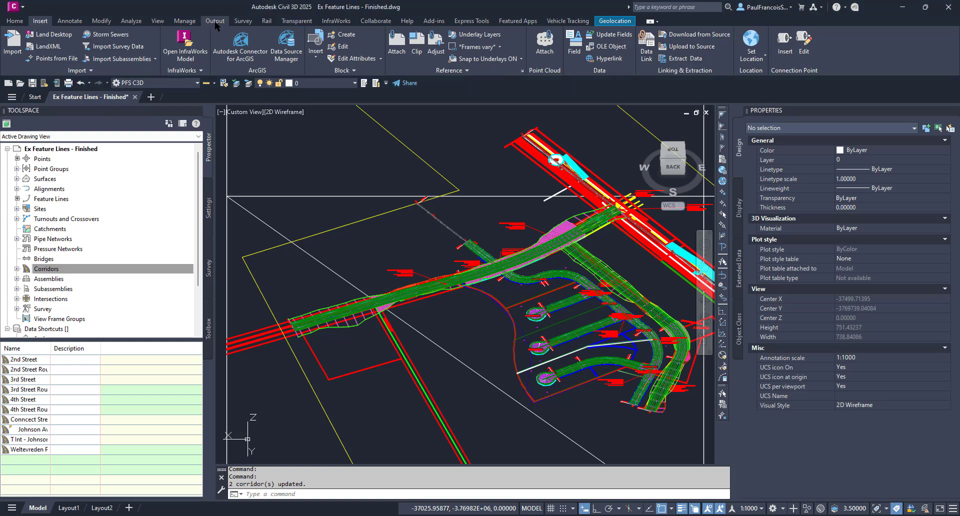
Step: Start a LandXML export with every object deselected except the Johnson Avenue corridor, keeping LandXML version 1.2
left_click(215, 22)
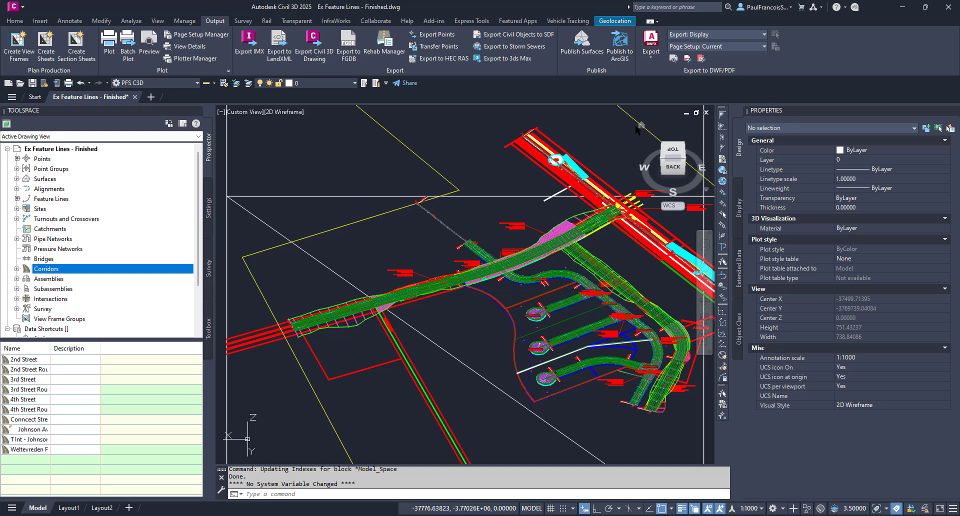
left_click(279, 52)
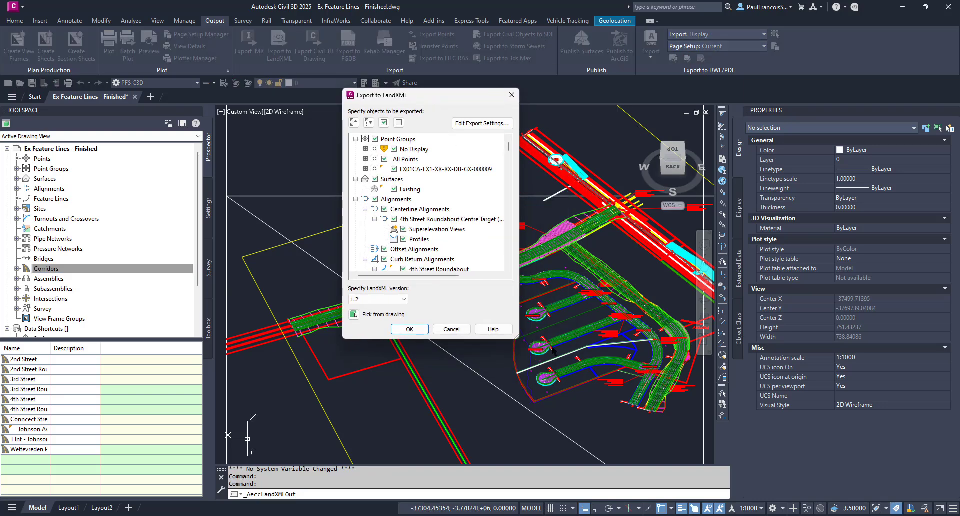
left_click(398, 122)
scroll(392, 200, "down", 10)
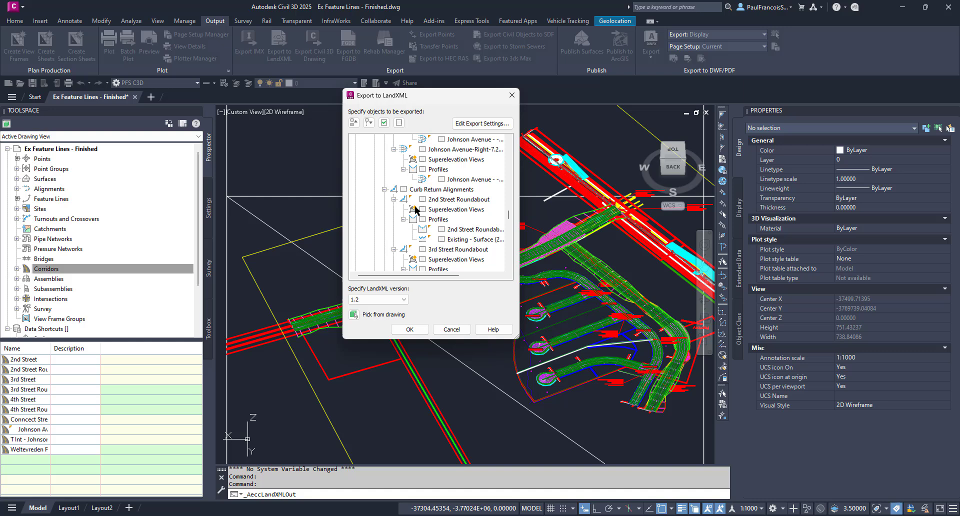
scroll(415, 209, "down", 6)
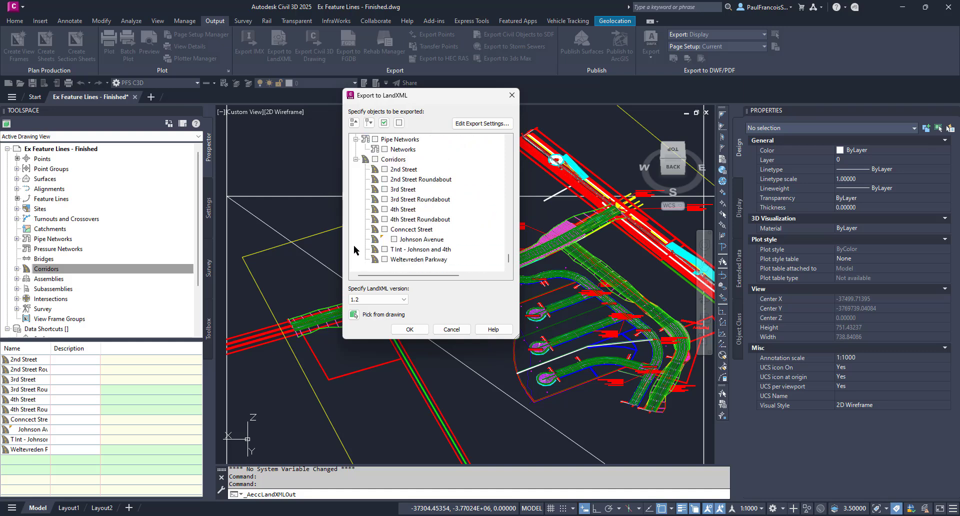
left_click(394, 239)
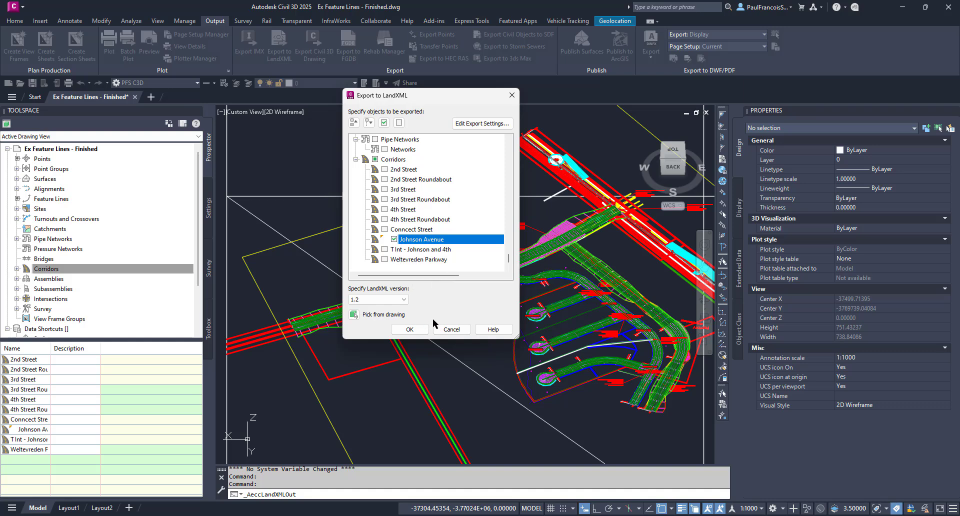
left_click(410, 329)
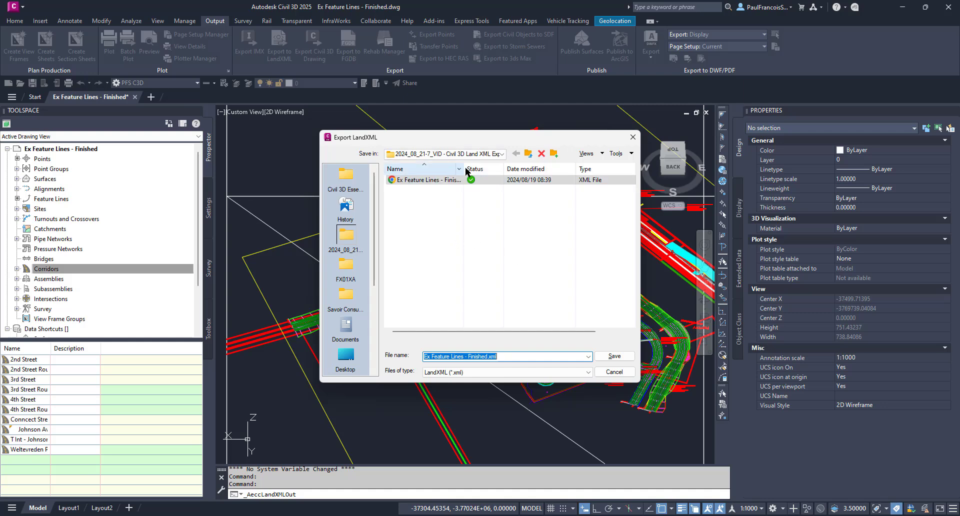
Step: Save the LandXML export as Johnson Avenue Corridor.xml in the current folder
left_click_drag(464, 169, 548, 168)
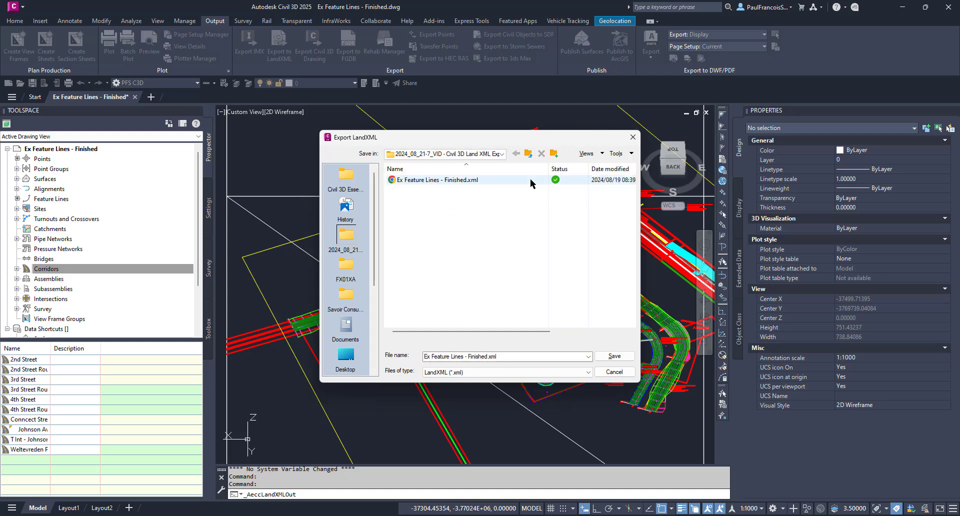
left_click(520, 356)
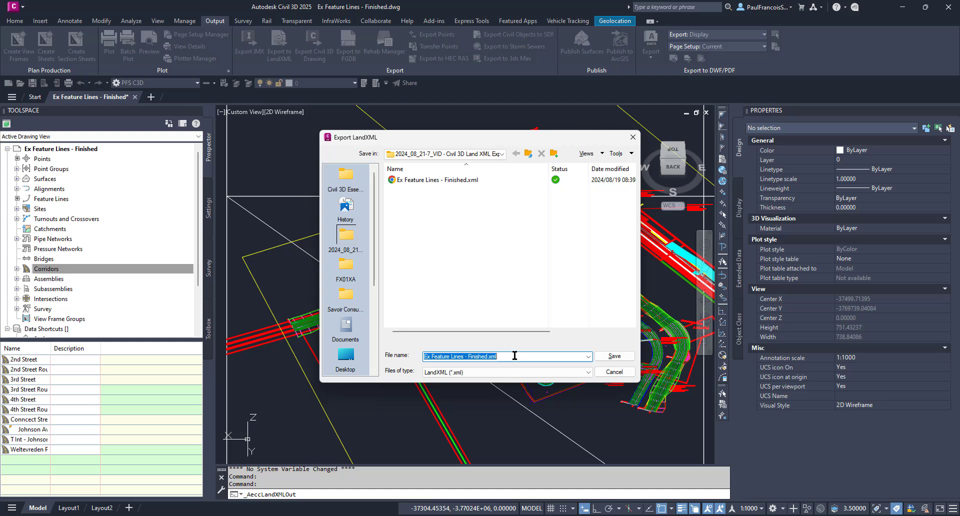
left_click(481, 357)
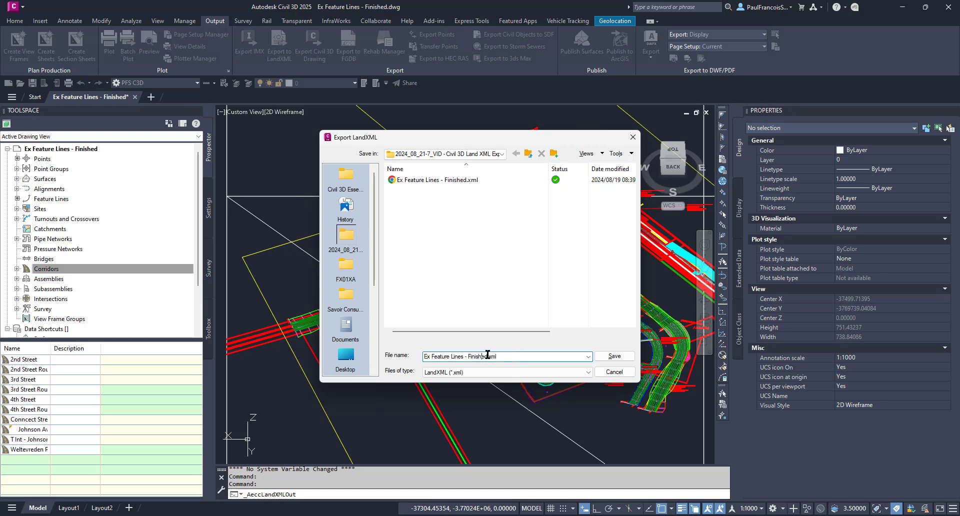
left_click_drag(487, 356, 407, 356)
type("jPOHN")
key("BackSpace")
key("BackSpace")
key("BackSpace")
key("BackSpace")
key("BackSpace")
key("BackSpace")
key("BackSpace")
key("BackSpace")
type("Johnson Avenue Corridor")
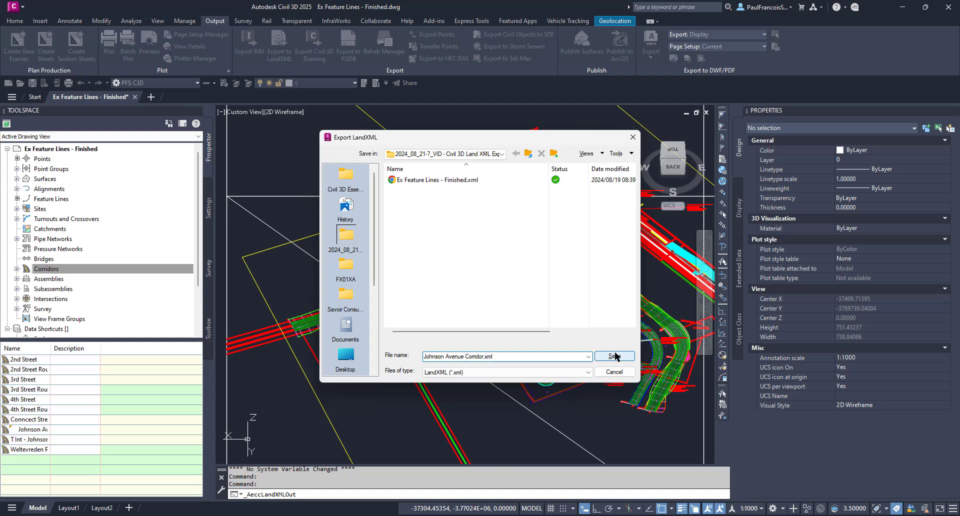
left_click(614, 356)
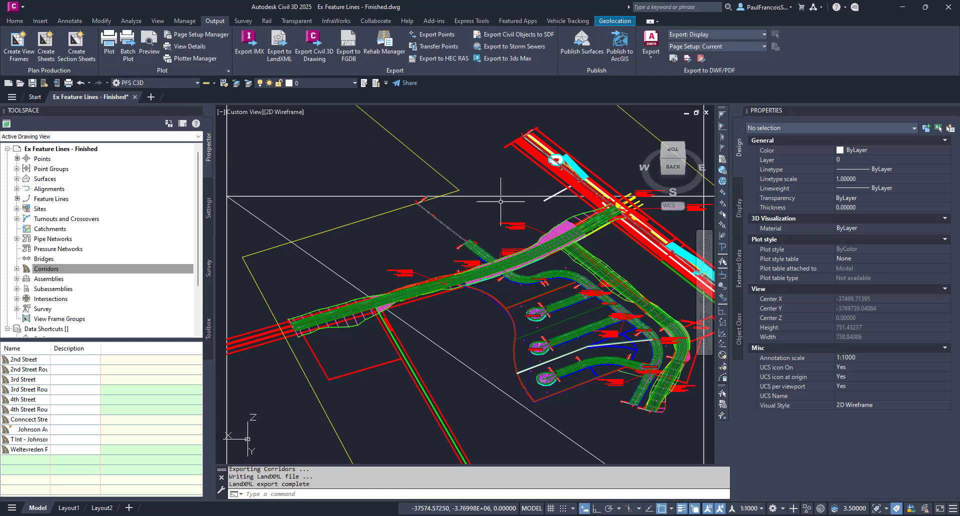
Step: Create a new drawing from the _AutoCAD Civil 3D 2021 RSA.dwt template
left_click(13, 7)
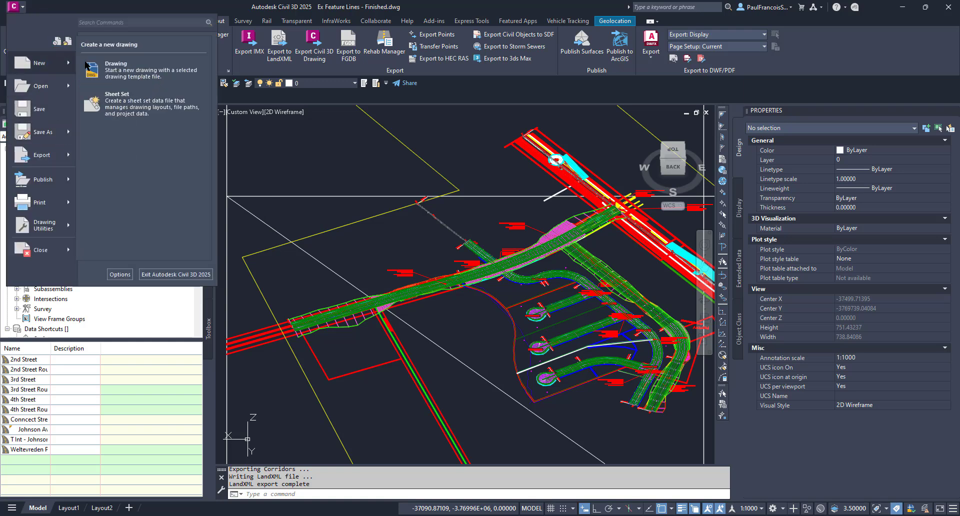
key("Escape")
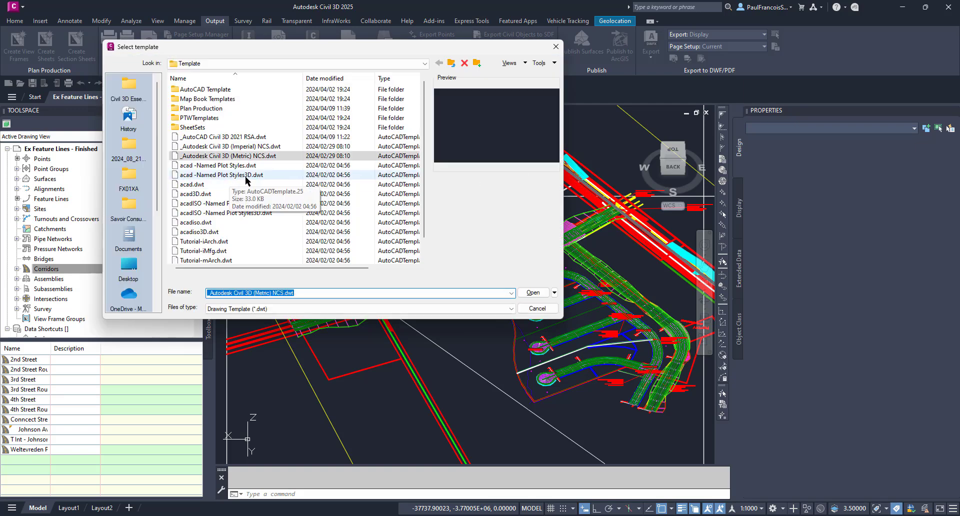
left_click(247, 137)
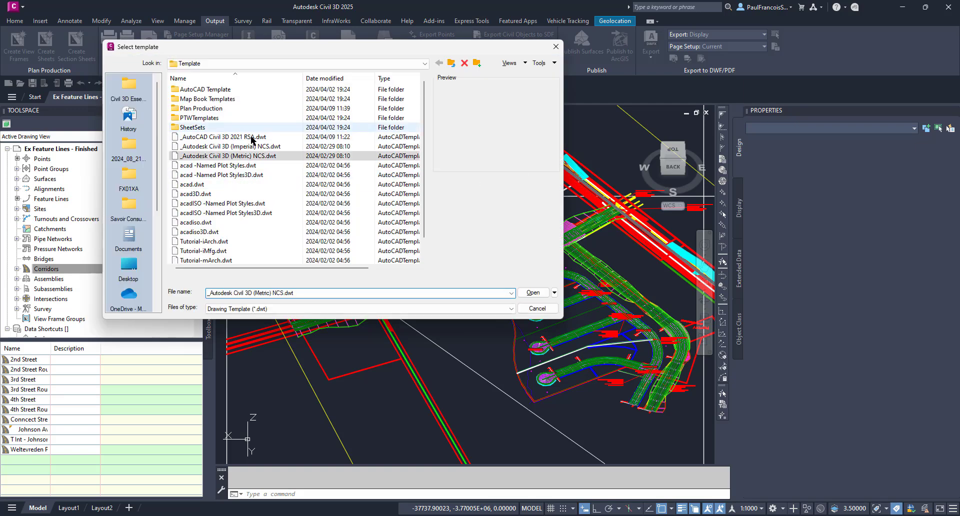
left_click(533, 293)
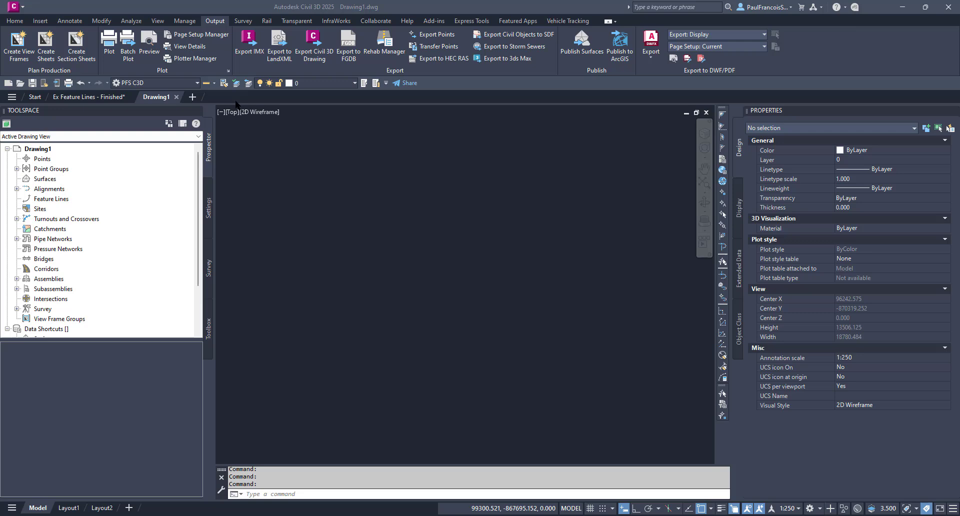
Step: Start a LandXML import and load Johnson Avenue Corridor.xml from the folder path held in the clipboard
left_click(40, 21)
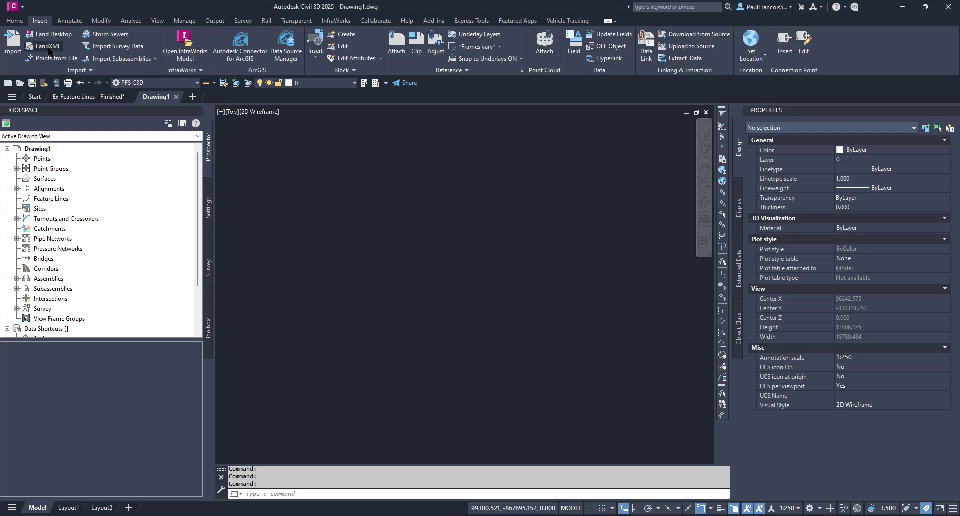
left_click(49, 47)
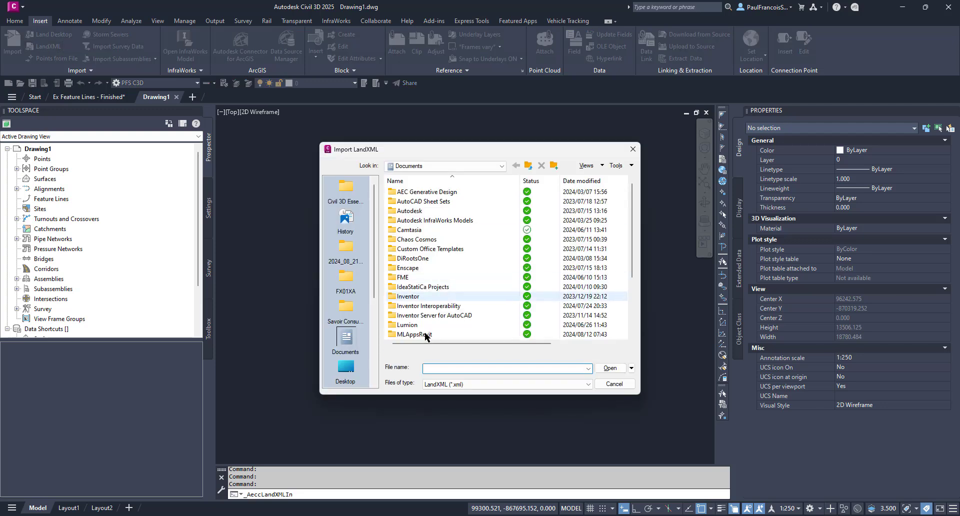
right_click(433, 368)
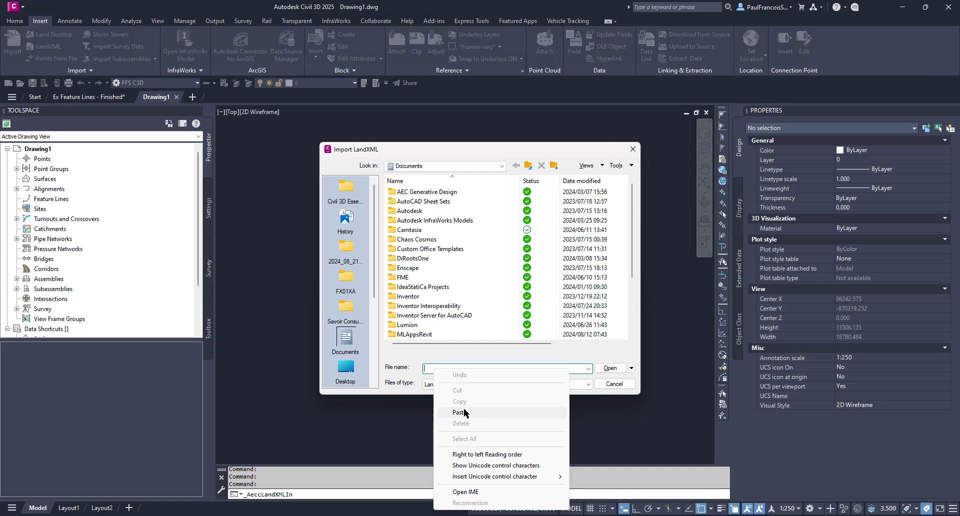
left_click(468, 420)
key("Return")
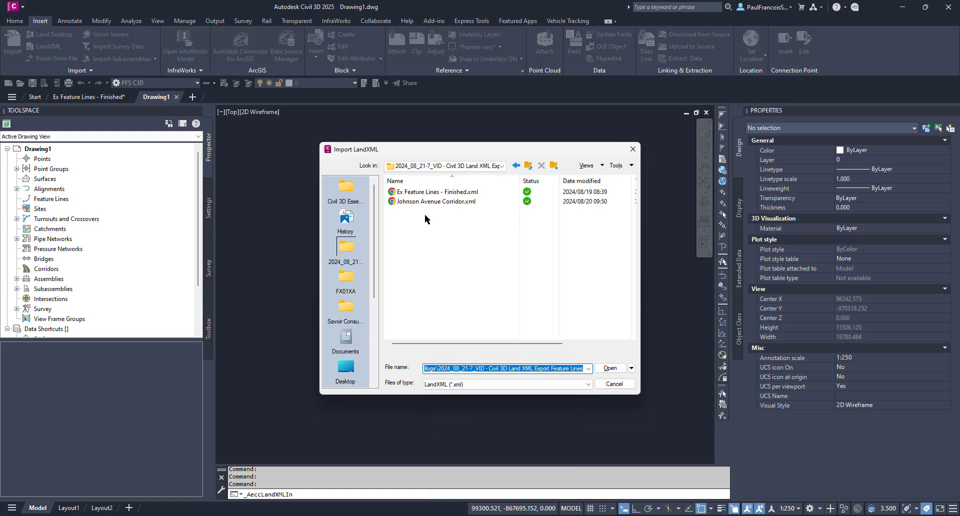
left_click(434, 202)
left_click(618, 369)
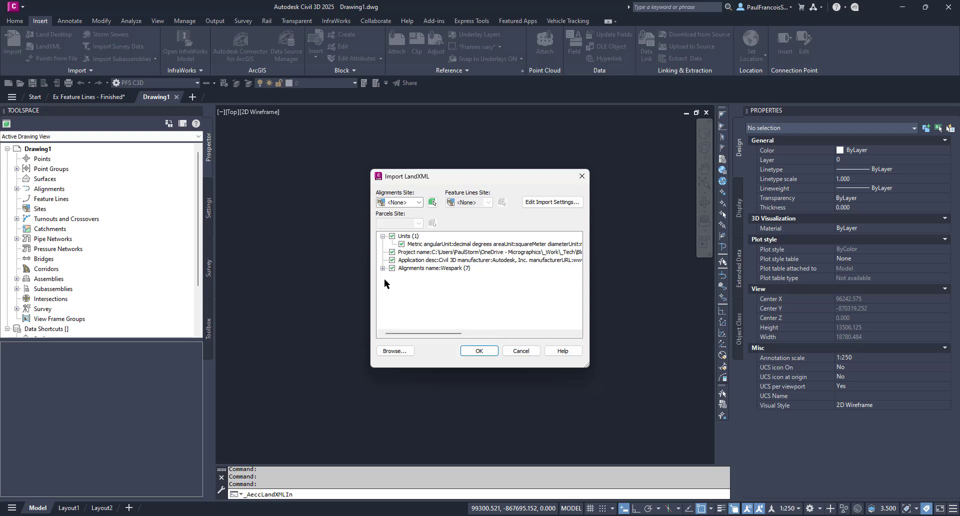
Step: Review the Wespark alignments and the Johnson Avenue contents, import all listed data, and dismiss the event report
left_click(383, 268)
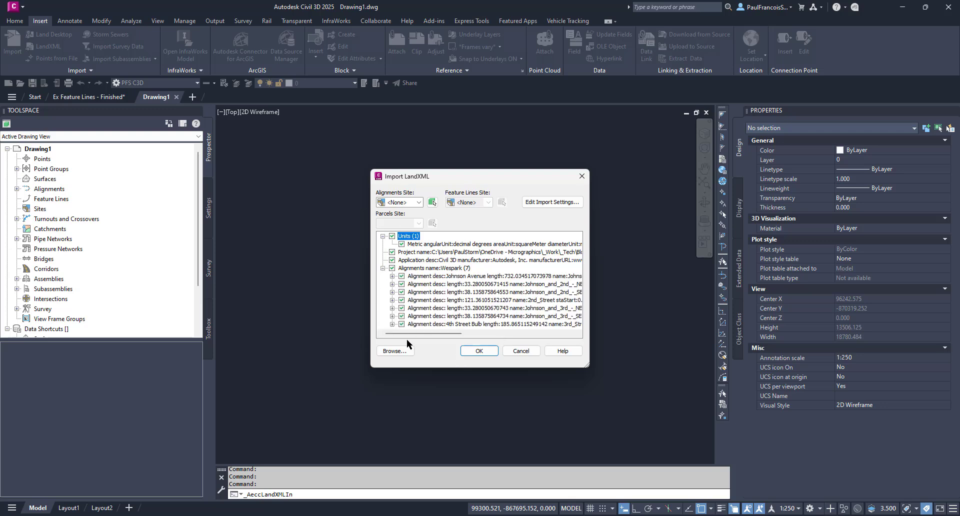
left_click(393, 277)
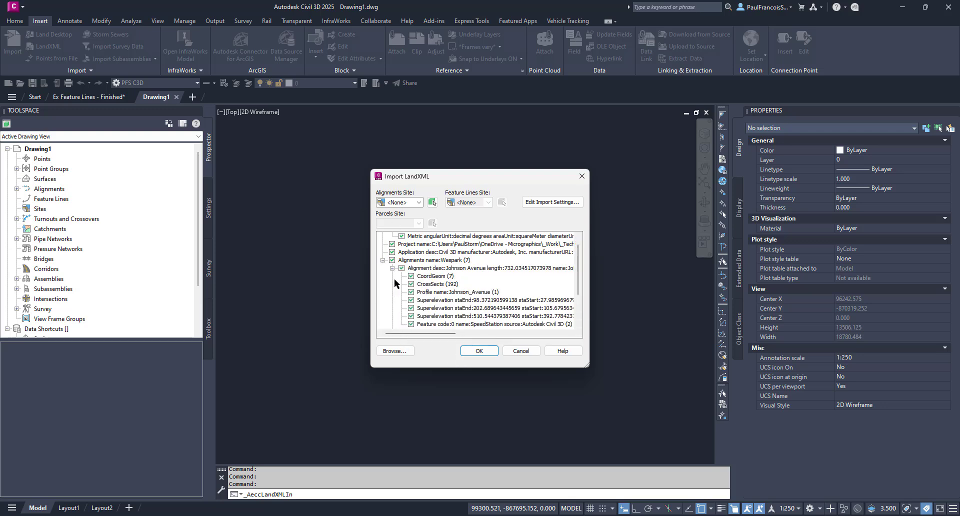
left_click(479, 350)
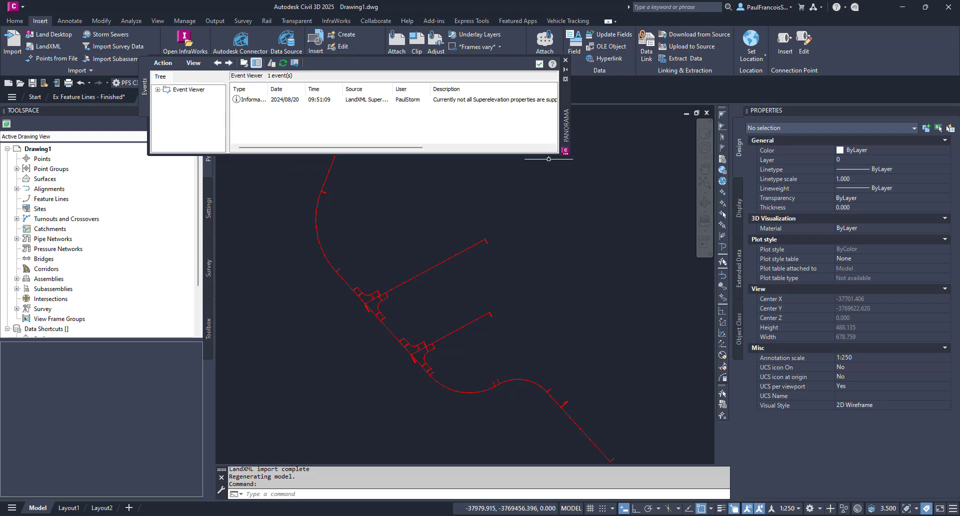
left_click(539, 64)
Step: Examine the imported alignments in plan and tilted views, and check the drawing's Corridors collection for imported content
scroll(430, 283, "down", 6)
scroll(431, 282, "up", 8)
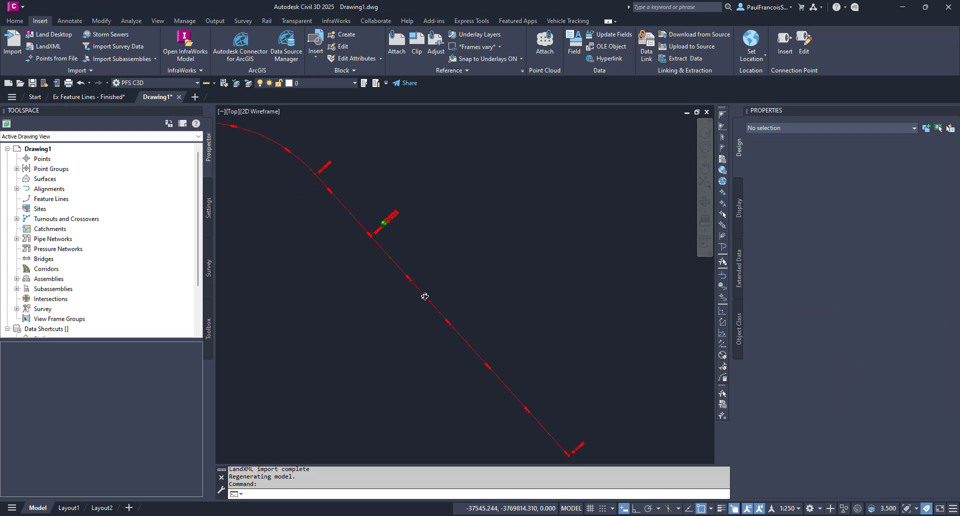
middle_click_drag(424, 295, 677, 326, "shift")
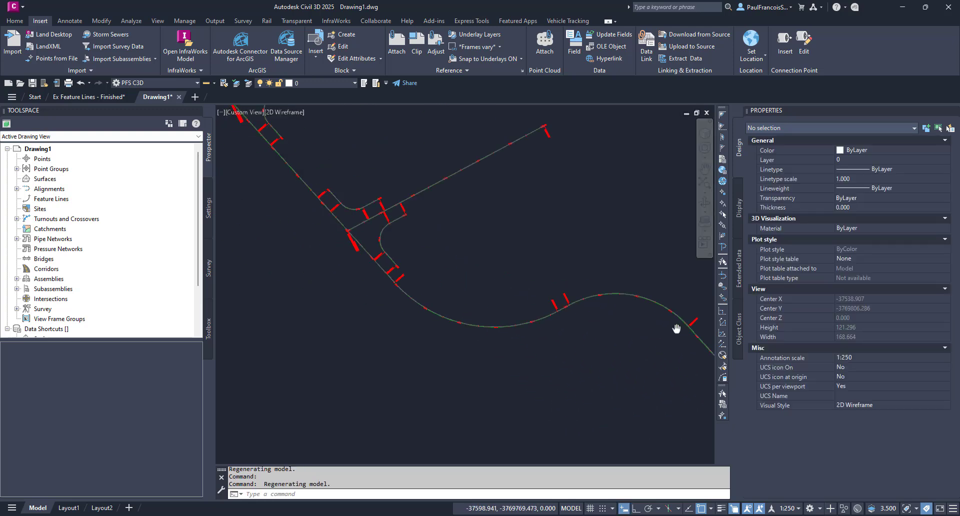
scroll(349, 278, "up", 5)
scroll(395, 278, "up", 2)
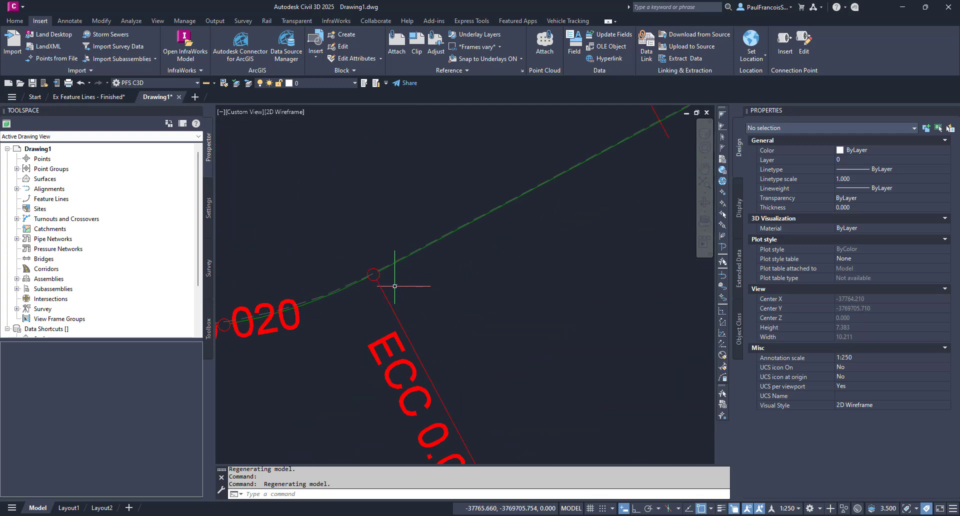
scroll(394, 281, "down", 12)
scroll(392, 295, "up", 4)
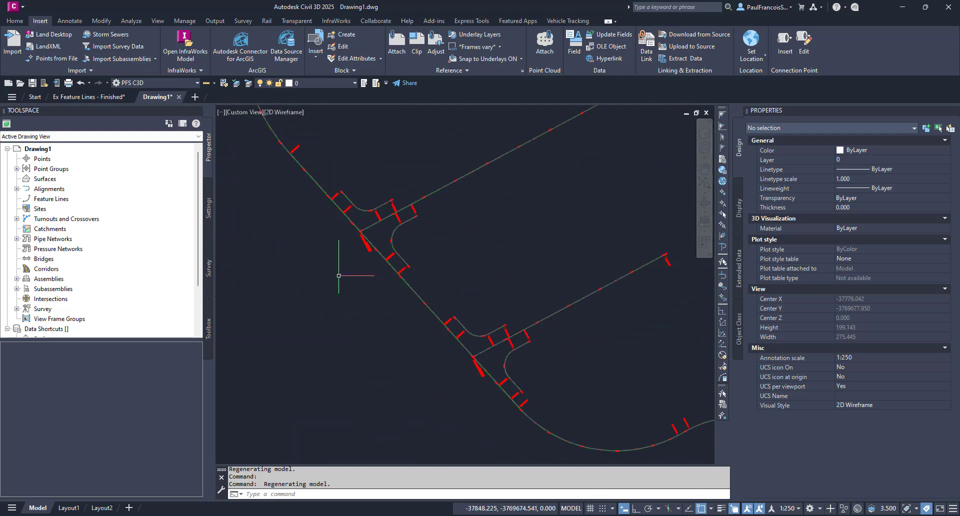
key("Escape")
key("Escape")
key("Escape")
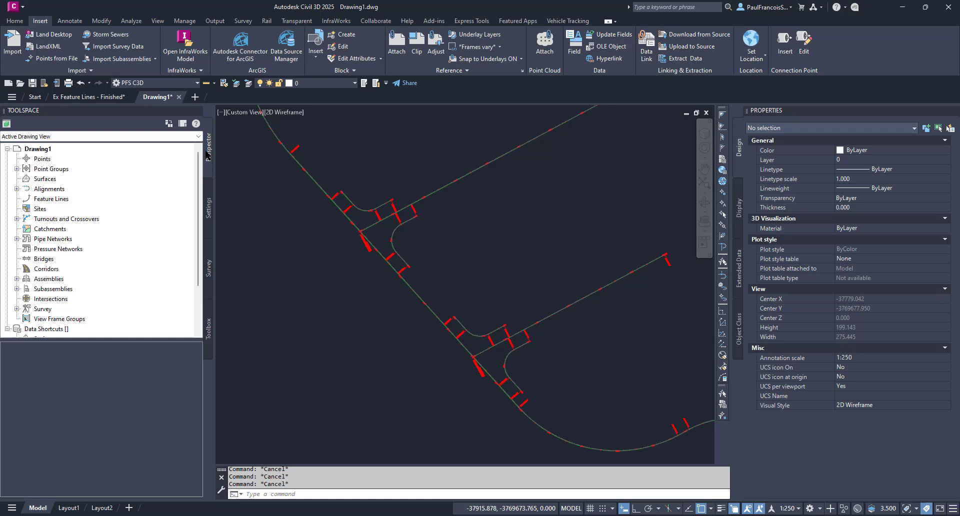
left_click(41, 269)
left_click(334, 286)
key("Escape")
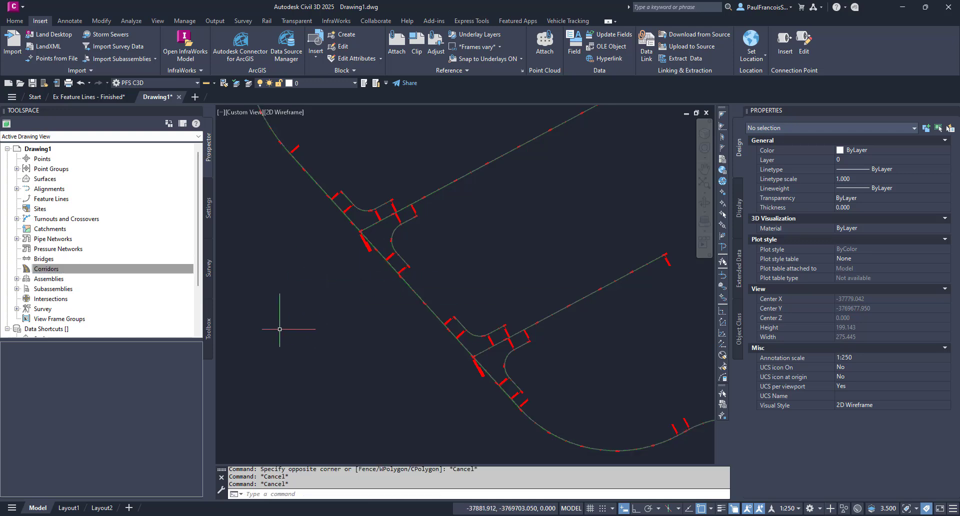
left_click(361, 152)
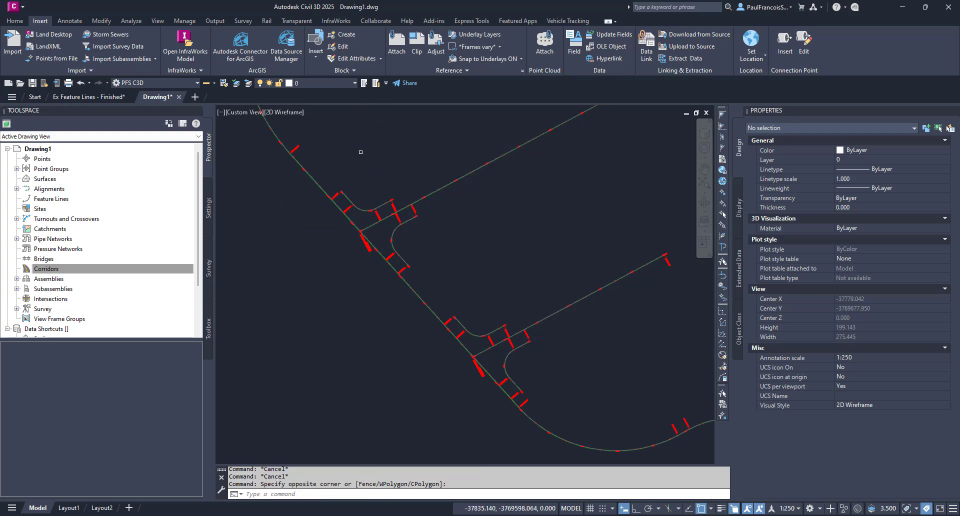
Step: Turn on and thaw all layers in the drawing through the layer manager's All filter
left_click(14, 20)
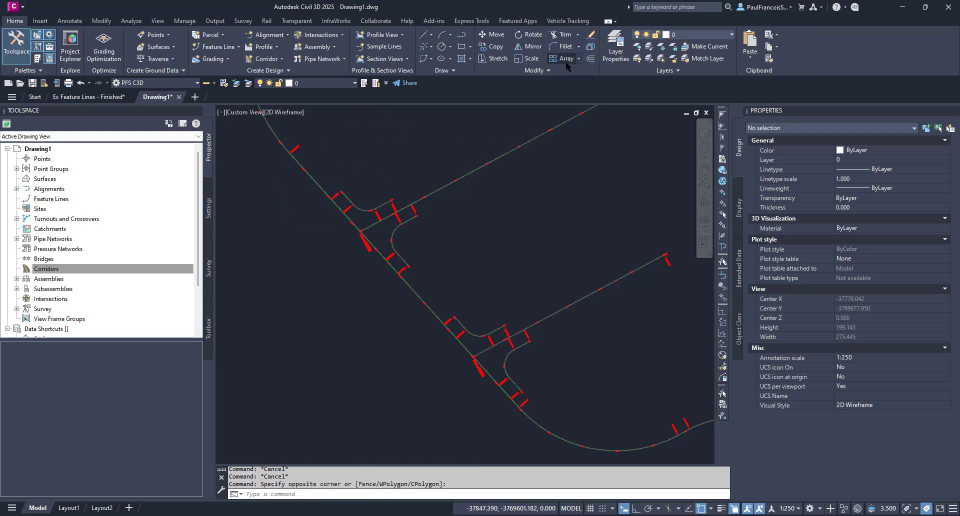
left_click(608, 62)
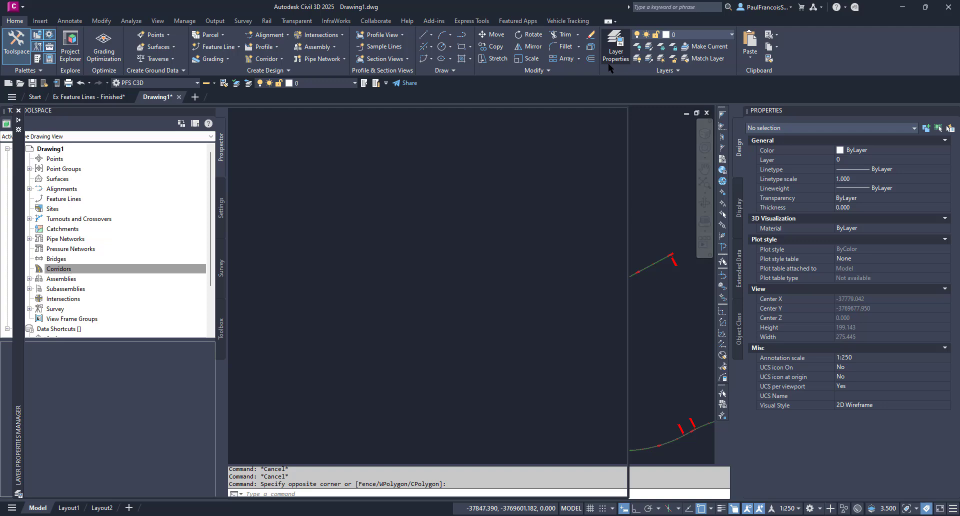
right_click(51, 154)
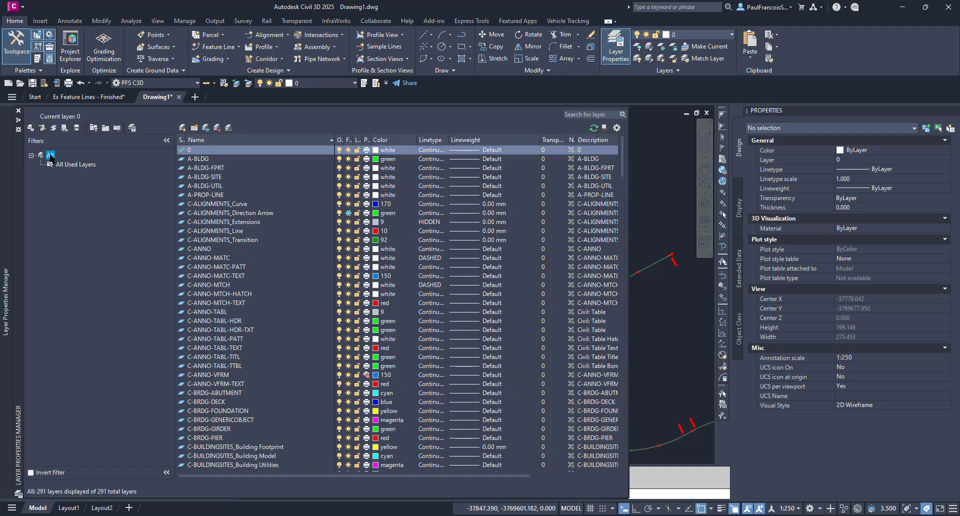
mouse_move(85, 159)
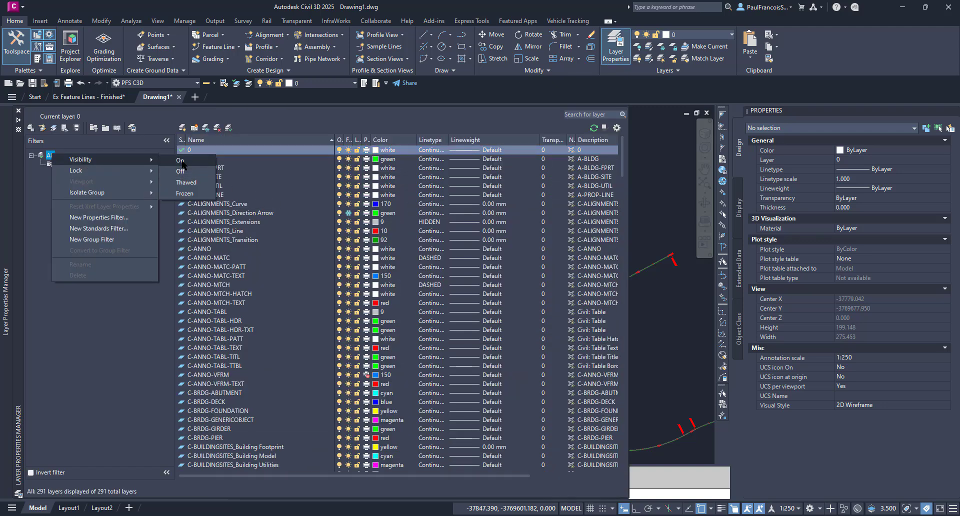
left_click(50, 155)
right_click(57, 154)
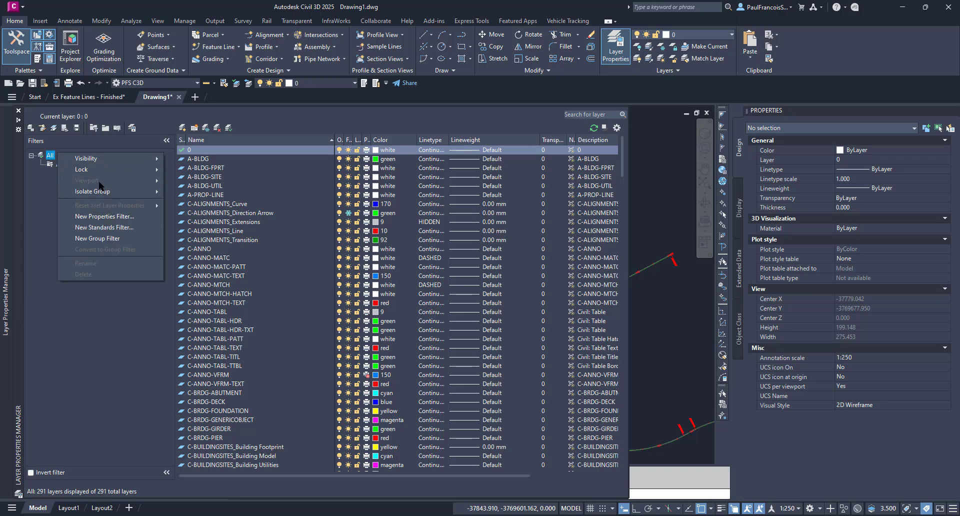
mouse_move(145, 159)
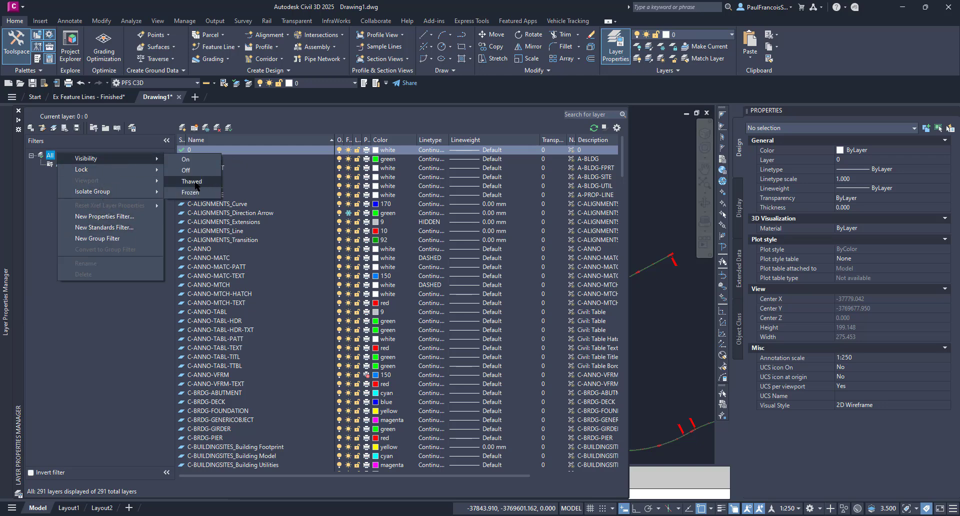
left_click(192, 181)
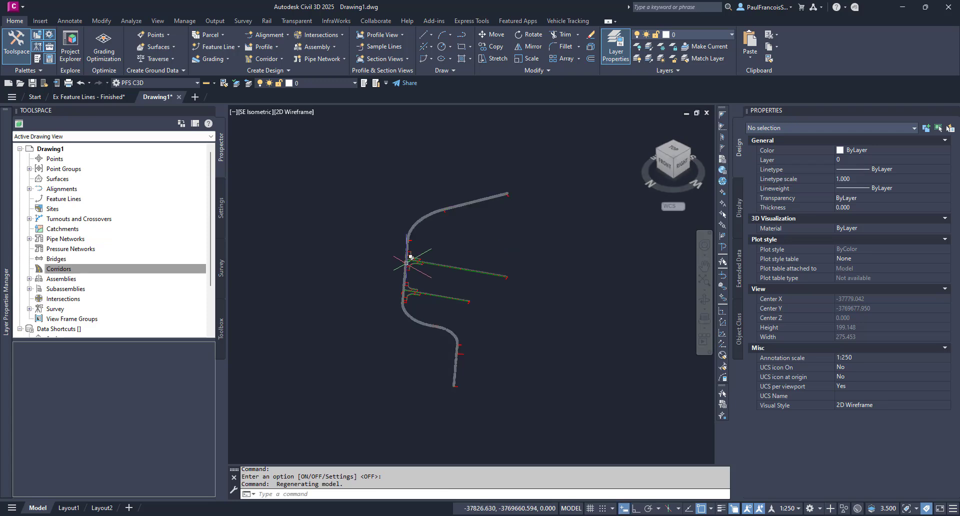
Step: Examine the imported linework around the road intersections in isometric view and check what object type the dashed curb-return line is
scroll(403, 262, "up", 5)
scroll(404, 262, "down", 5)
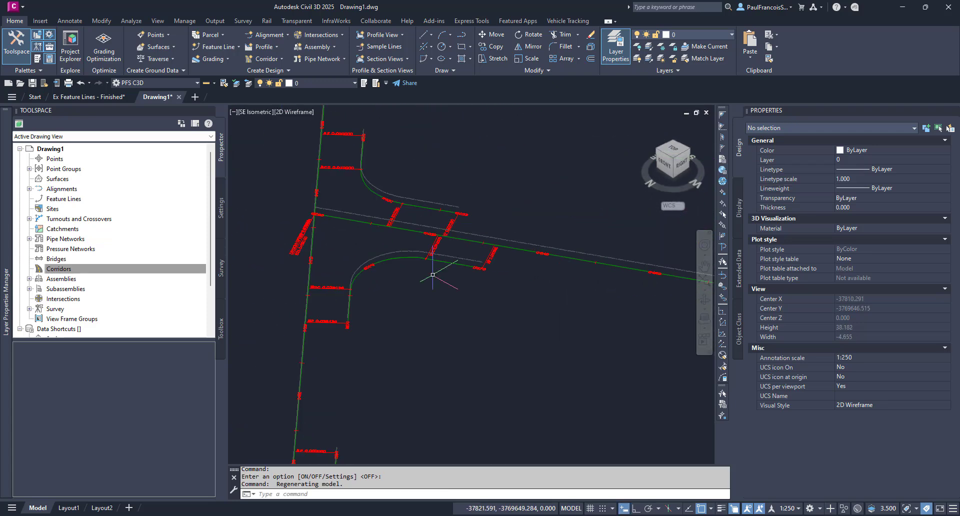
middle_click_drag(437, 272, 303, 253)
scroll(302, 253, "down", 6)
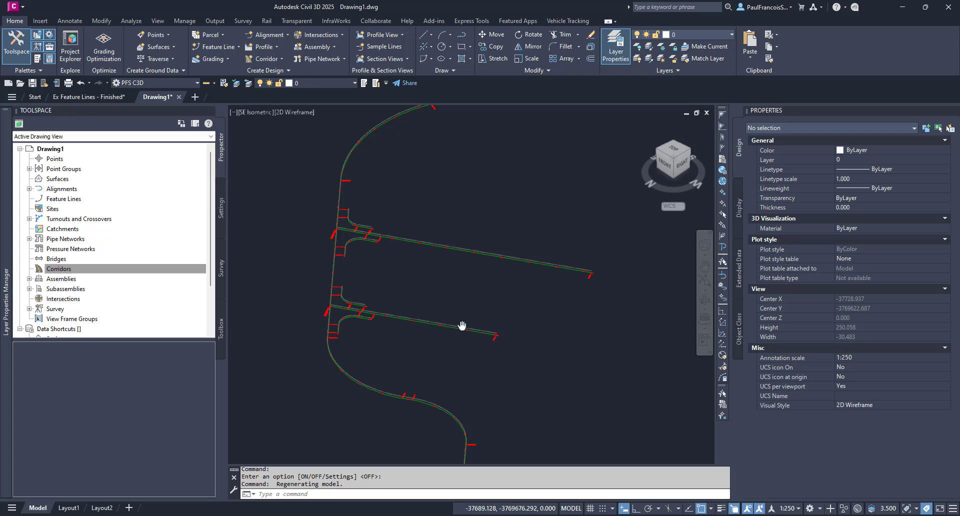
scroll(450, 247, "up", 6)
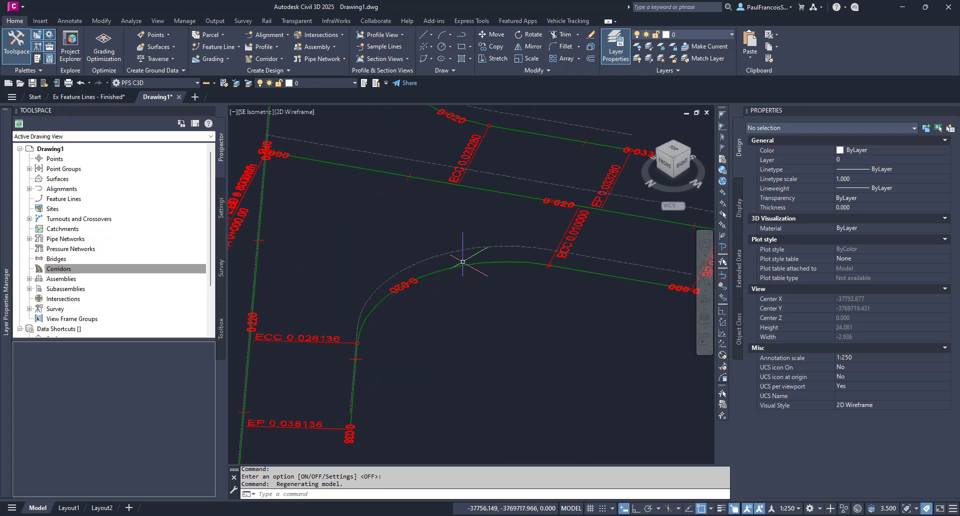
left_click(446, 250)
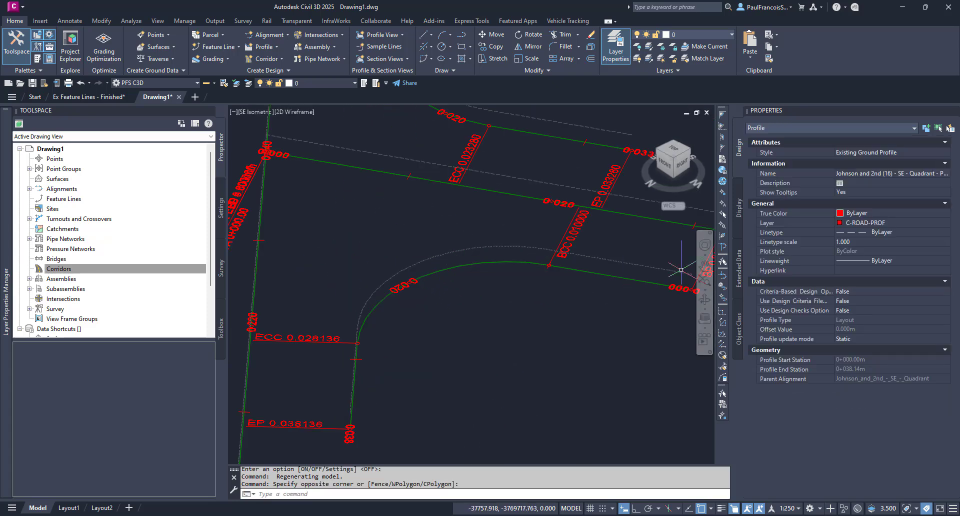
scroll(577, 315, "down", 5)
key("Escape")
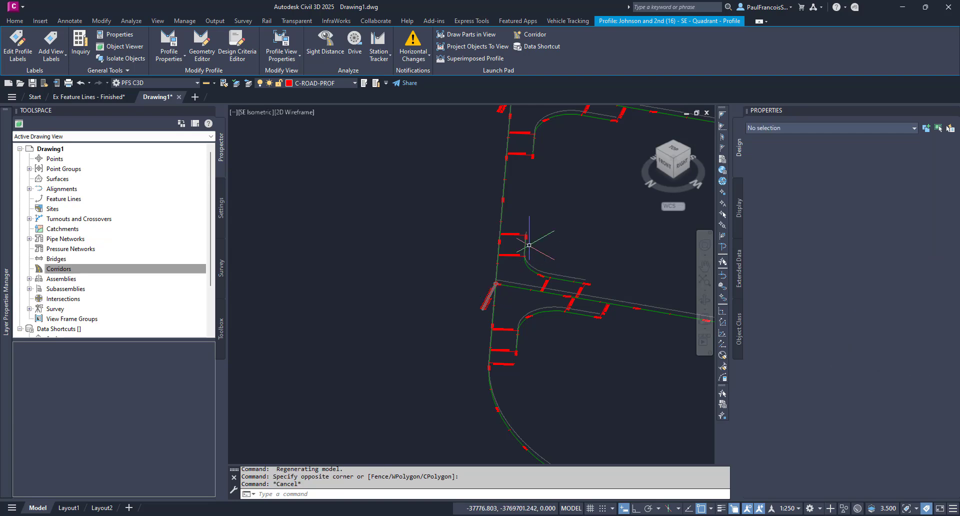
key("Escape")
key("Escape")
scroll(561, 242, "down", 3)
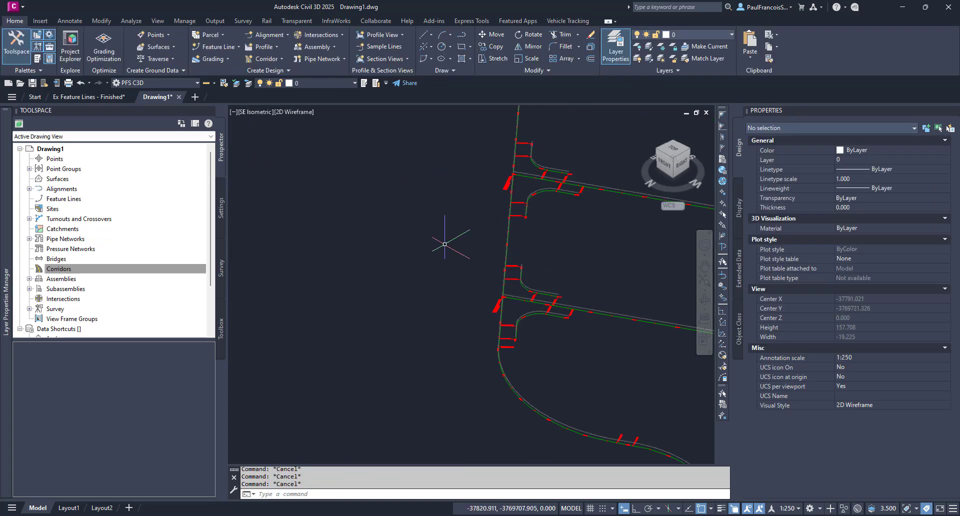
scroll(553, 227, "up", 2)
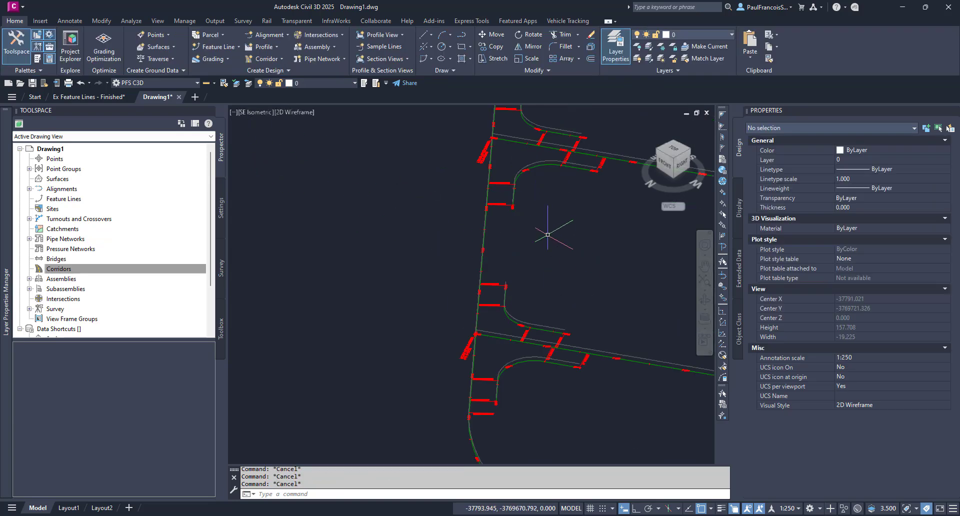
Step: Close Drawing1 without saving and start creating feature lines from the Johnson Avenue corridor, choosing all of its feature lines
left_click(179, 97)
left_click(481, 296)
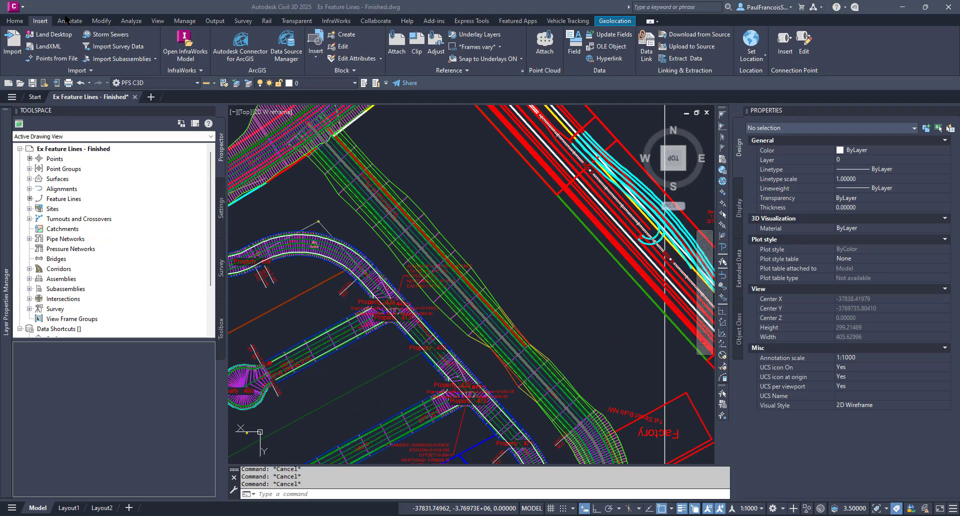
left_click(20, 23)
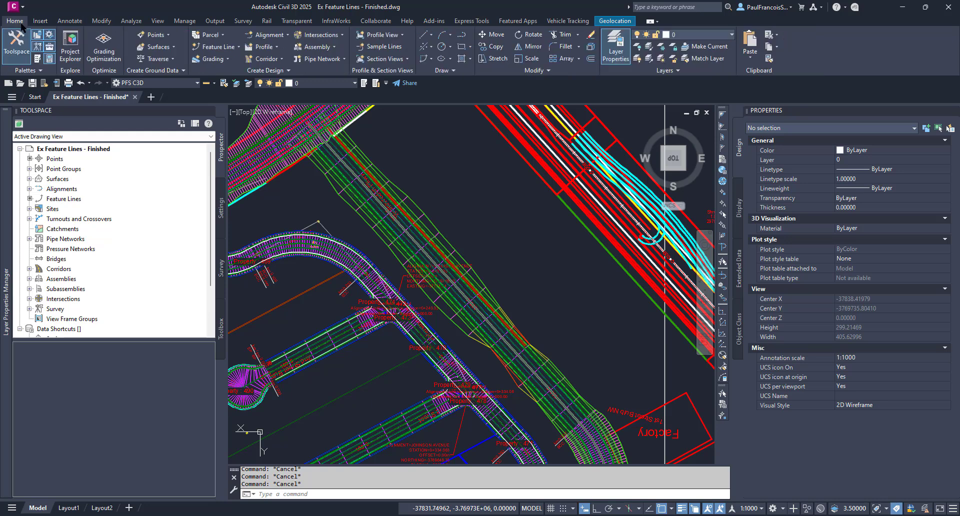
left_click(238, 47)
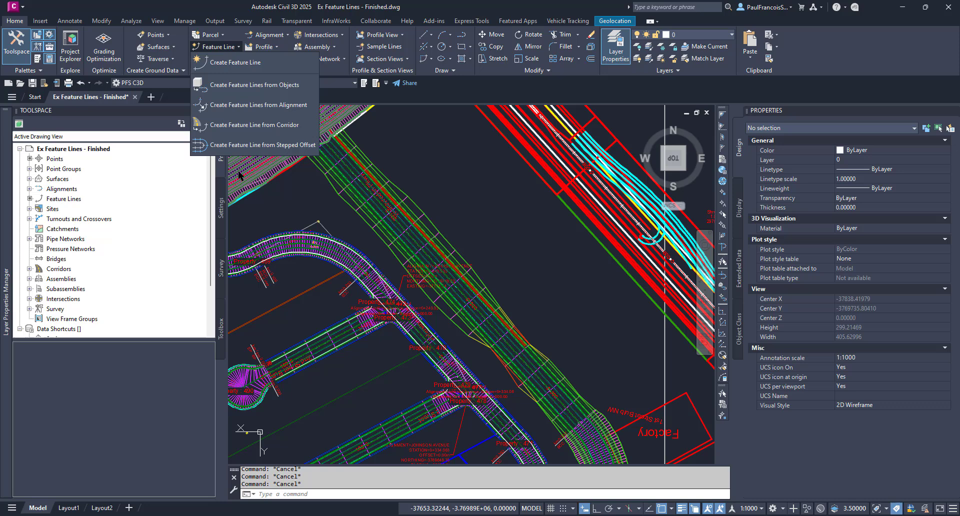
left_click(263, 126)
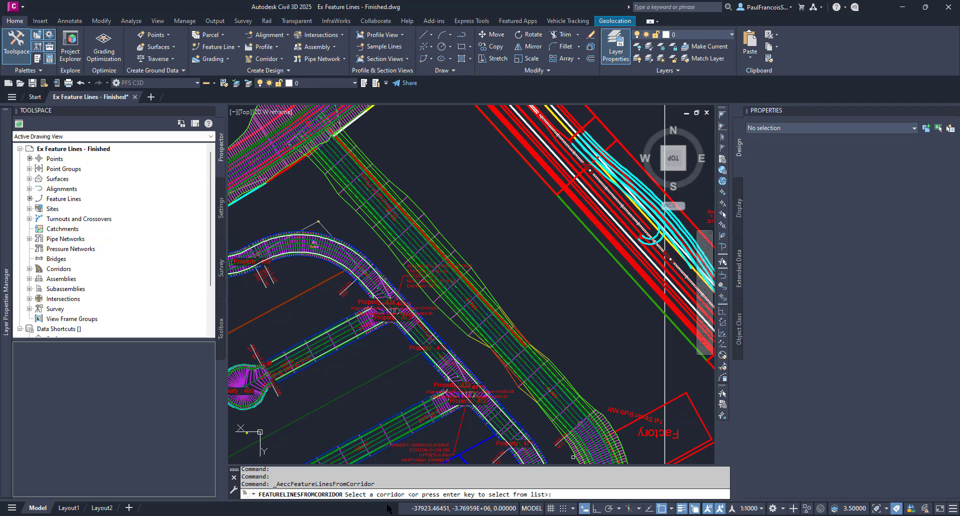
scroll(455, 258, "up", 2)
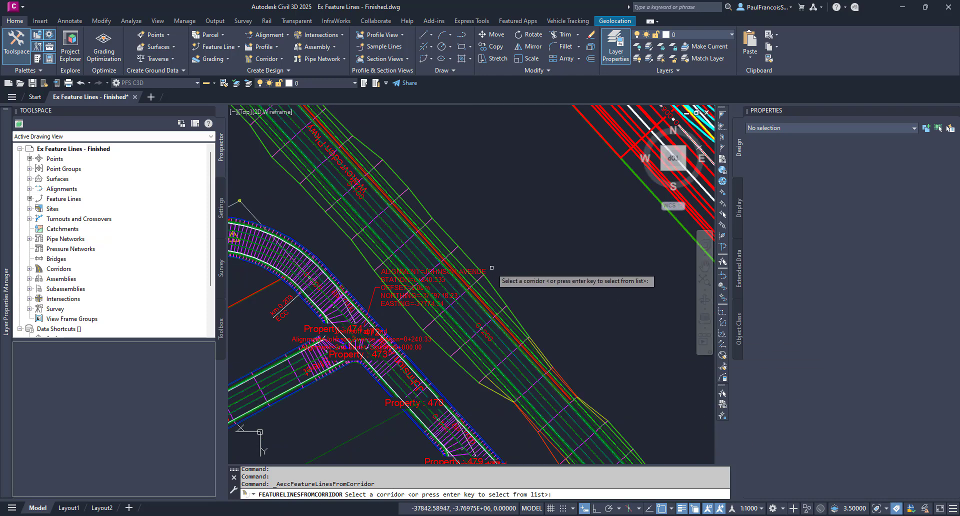
left_click(428, 257)
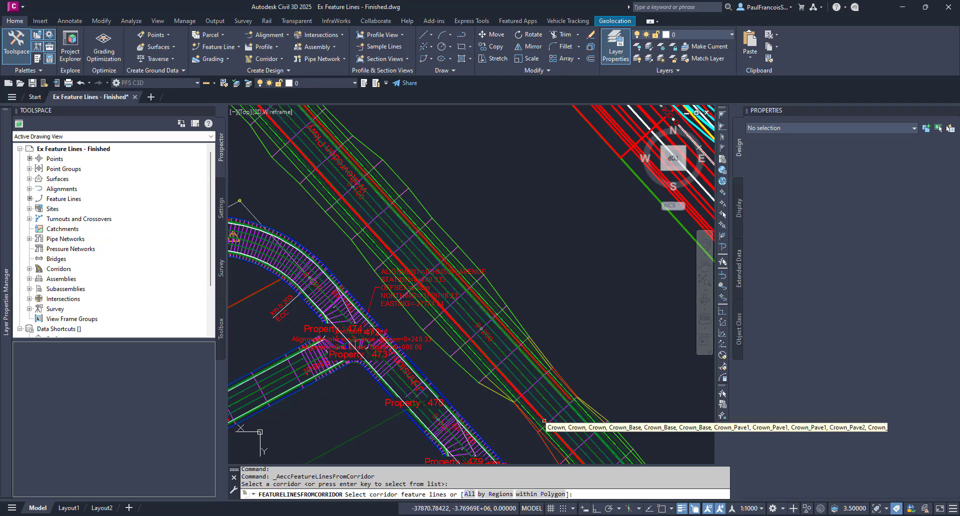
left_click(469, 494)
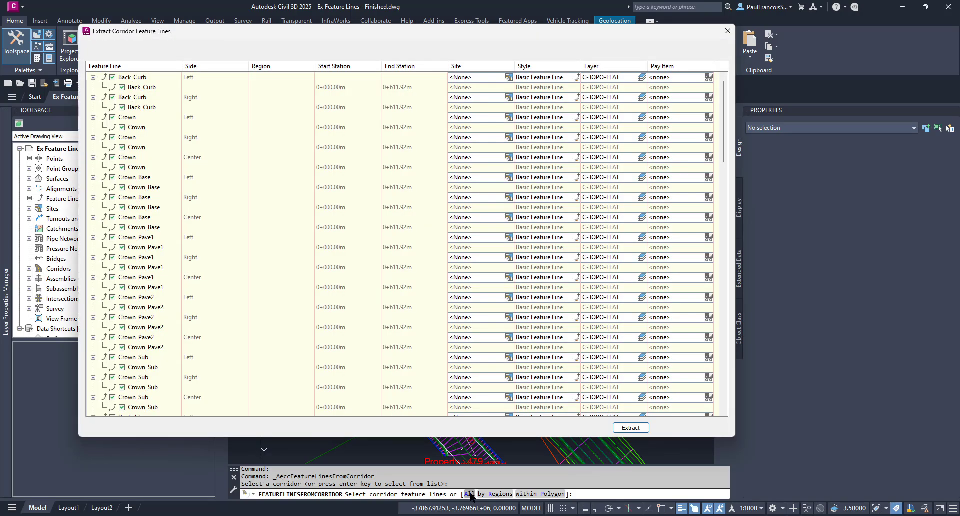
Step: Review the listed corridor feature lines, accept the dynamic link, smoothing and Johnson Avenue name settings, and extract them all
scroll(225, 122, "down", 15)
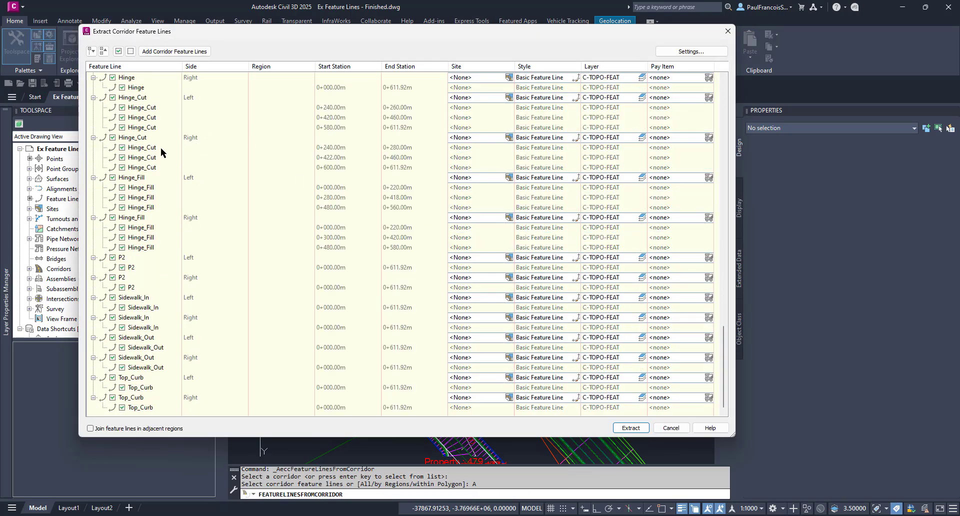
scroll(175, 150, "up", 15)
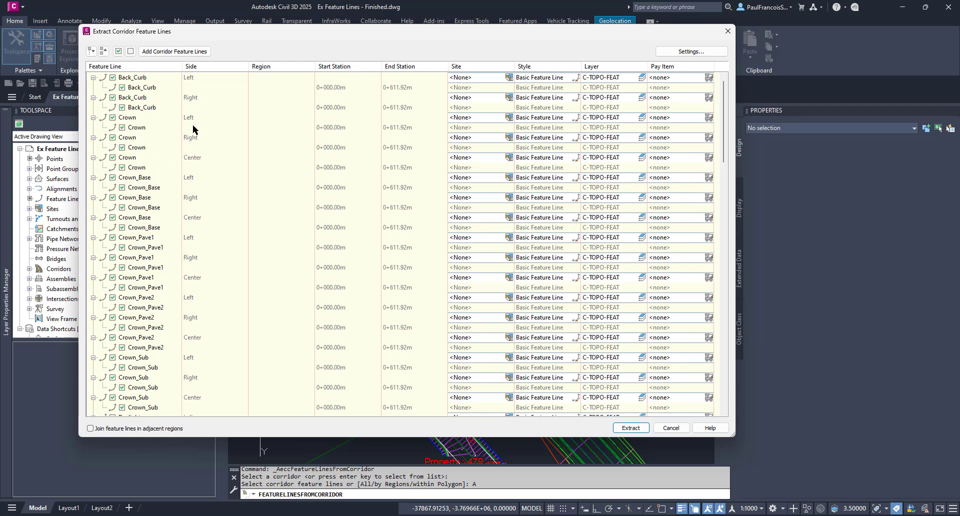
left_click(677, 53)
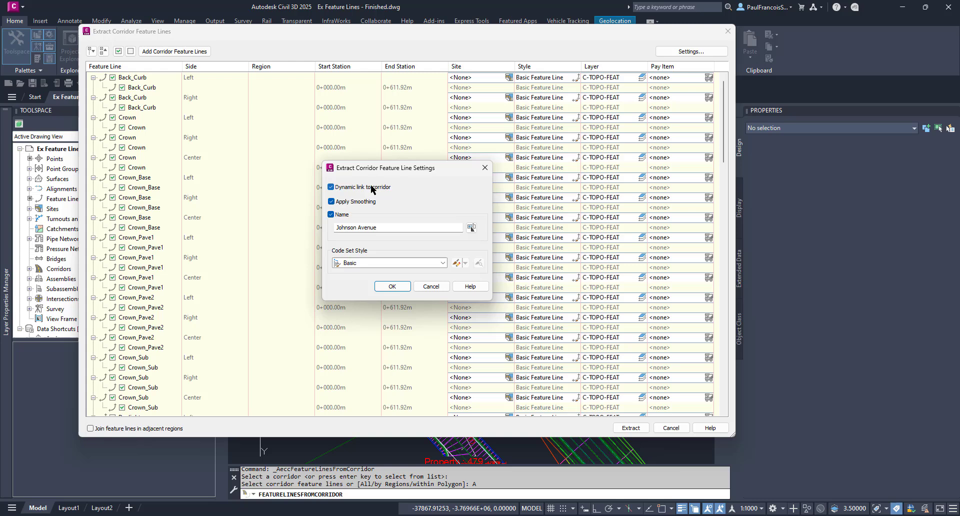
left_click(393, 286)
left_click(631, 428)
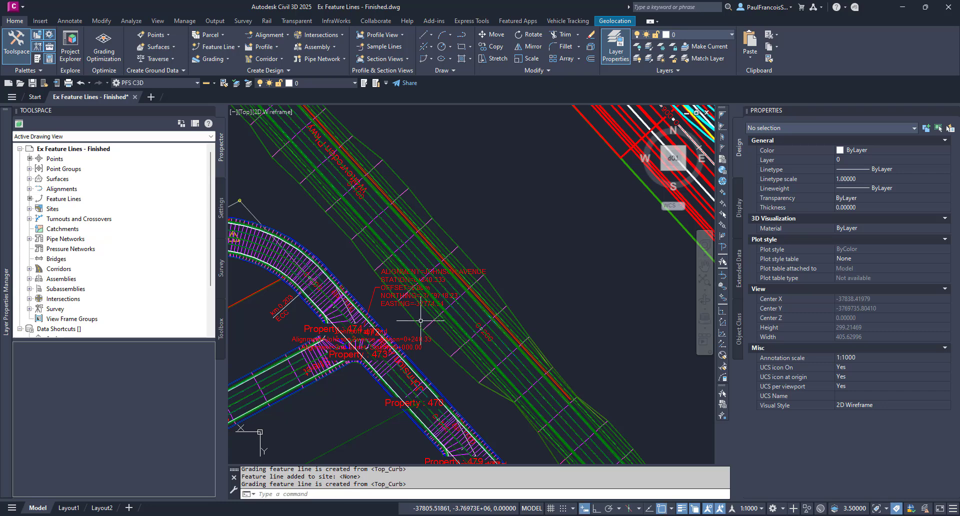
Step: Export only the drawing's feature lines to LandXML, overwriting Ex Feature Lines - Finished.xml
left_click(215, 21)
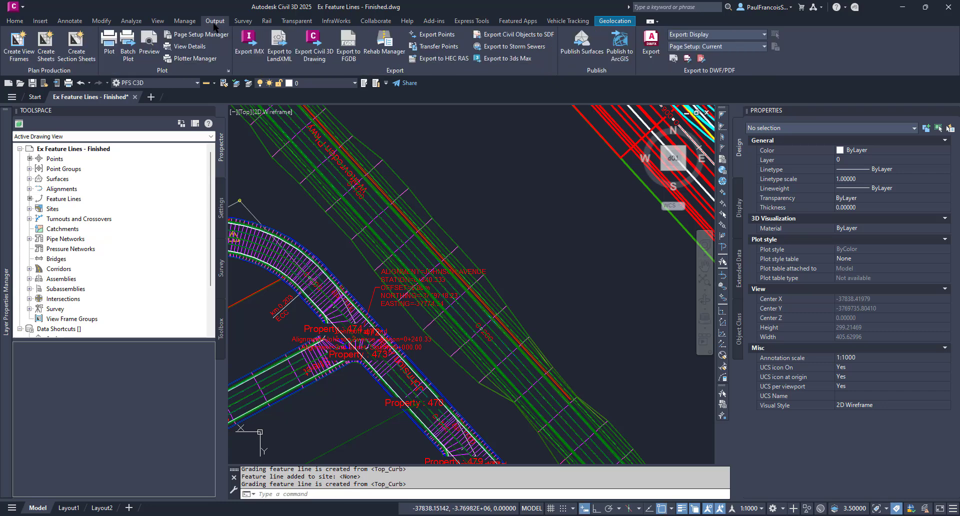
left_click(283, 44)
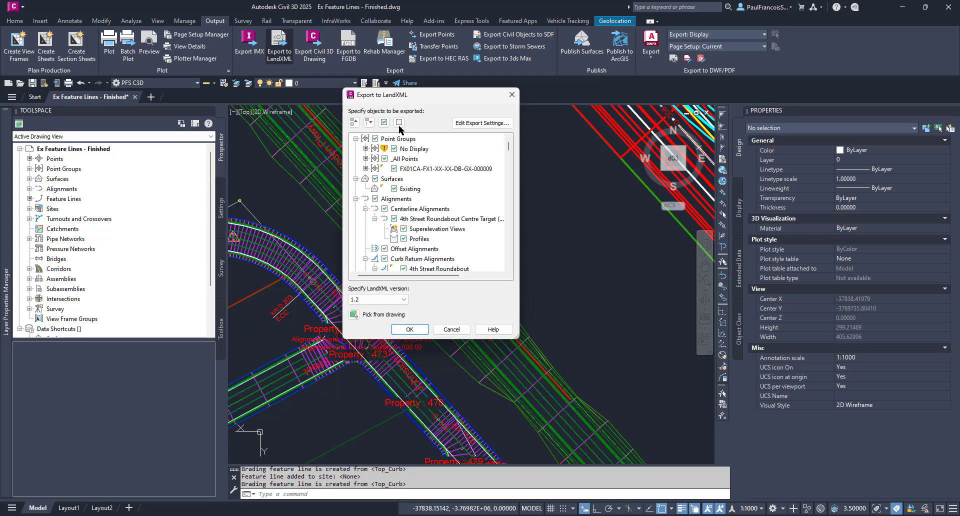
left_click(357, 123)
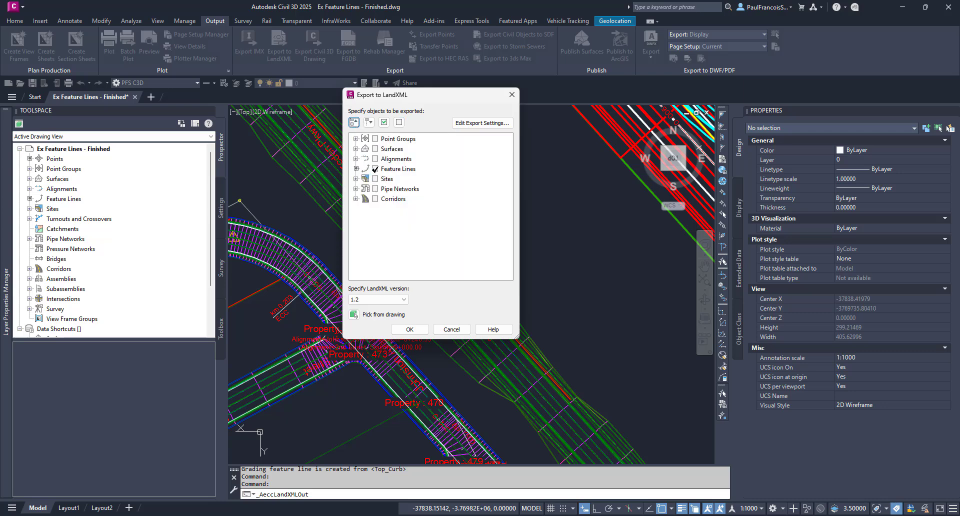
left_click(375, 169)
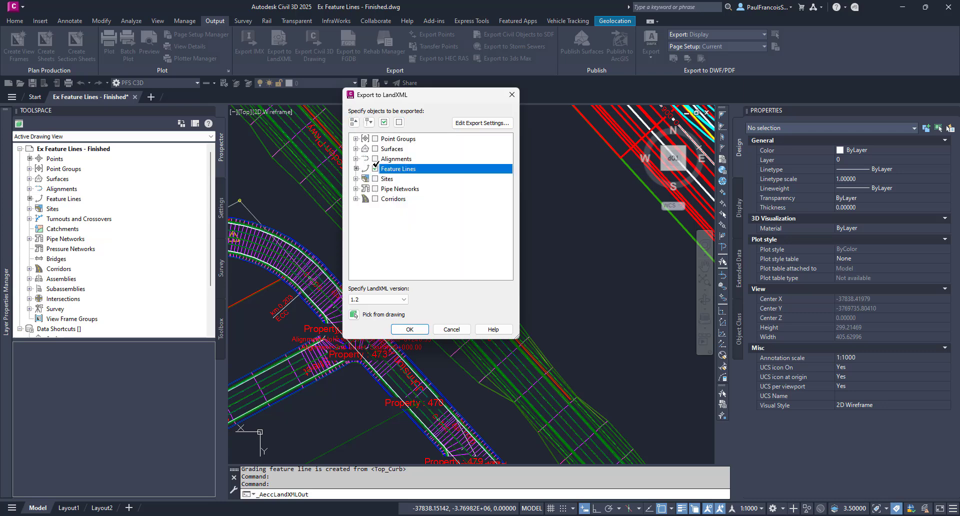
left_click(410, 329)
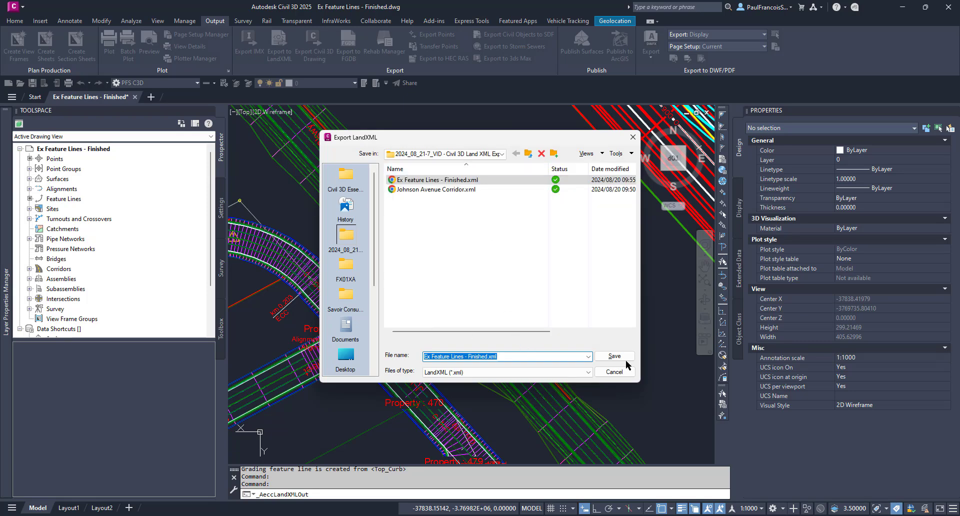
left_click(609, 356)
left_click(470, 292)
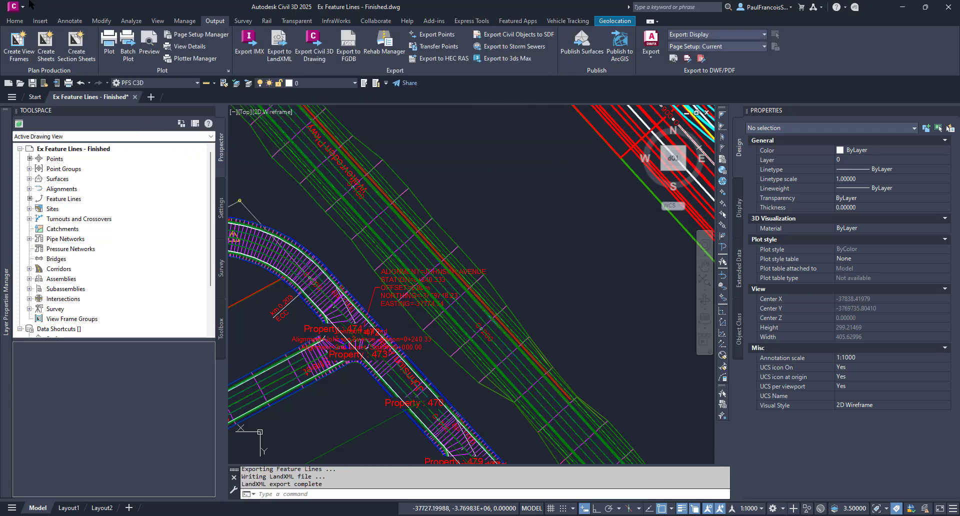
Step: Create another new drawing from the _AutoCAD Civil 3D 2021 RSA.dwt template
left_click(15, 7)
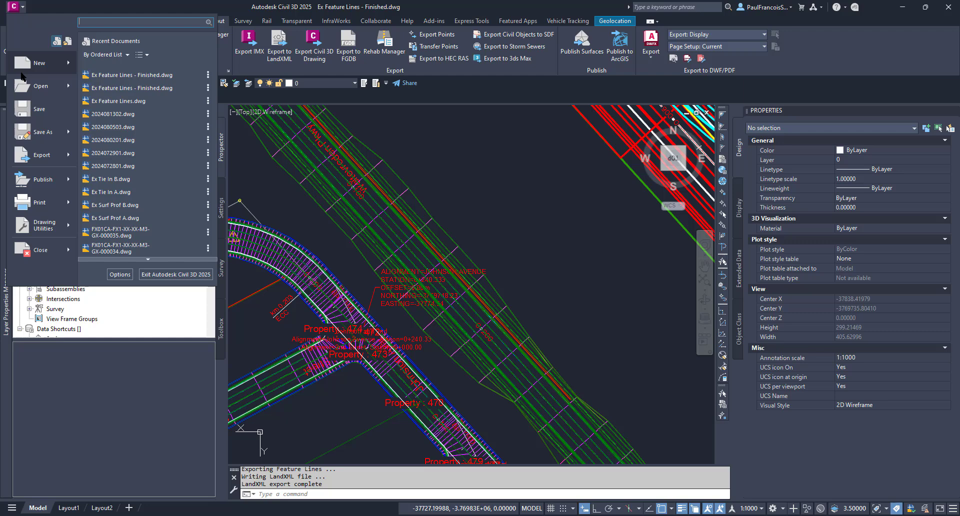
mouse_move(65, 63)
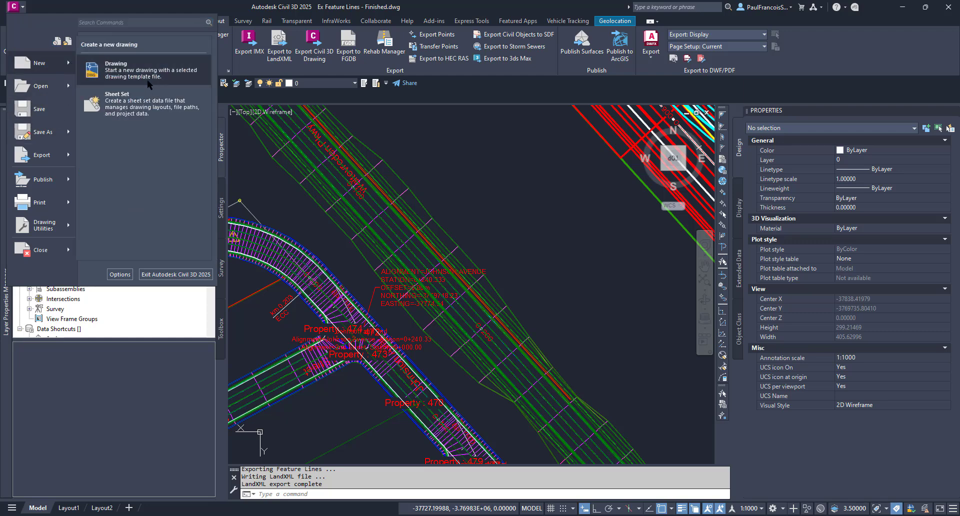
left_click(148, 82)
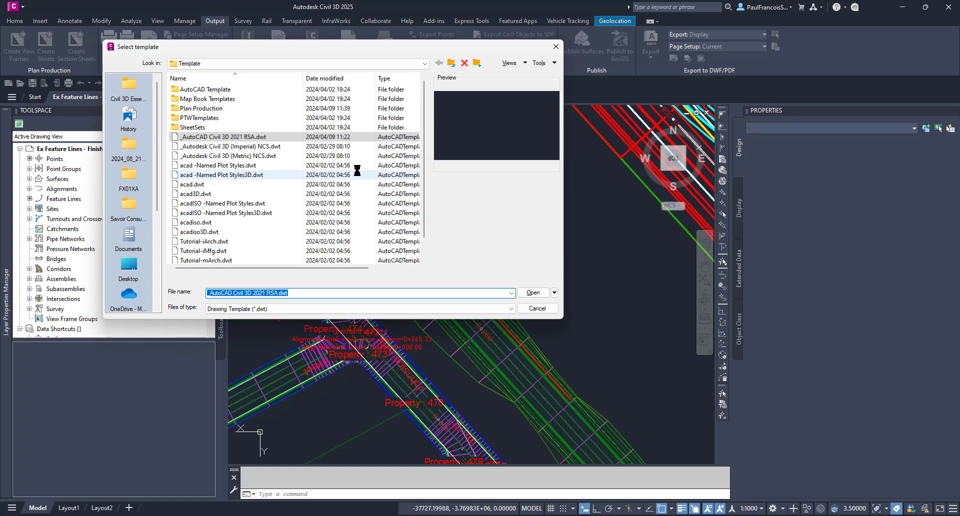
left_click(533, 292)
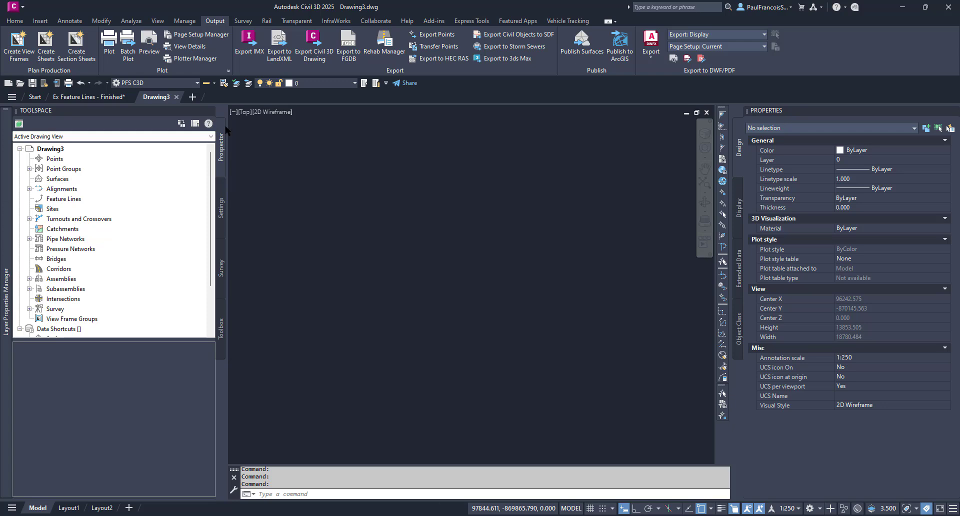
Step: Import Ex Feature Lines - Finished.xml into Drawing3 as LandXML with the existing import settings and no feature lines site
left_click(44, 21)
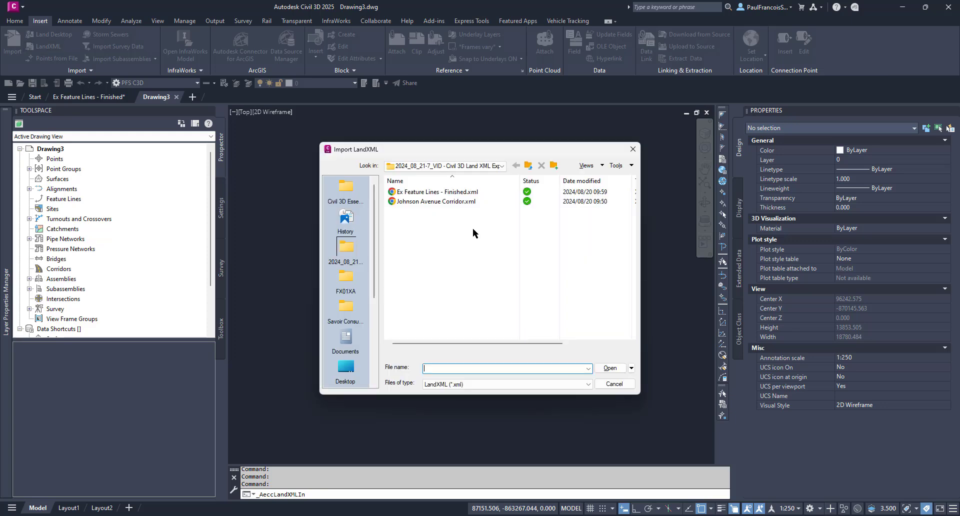
left_click(459, 193)
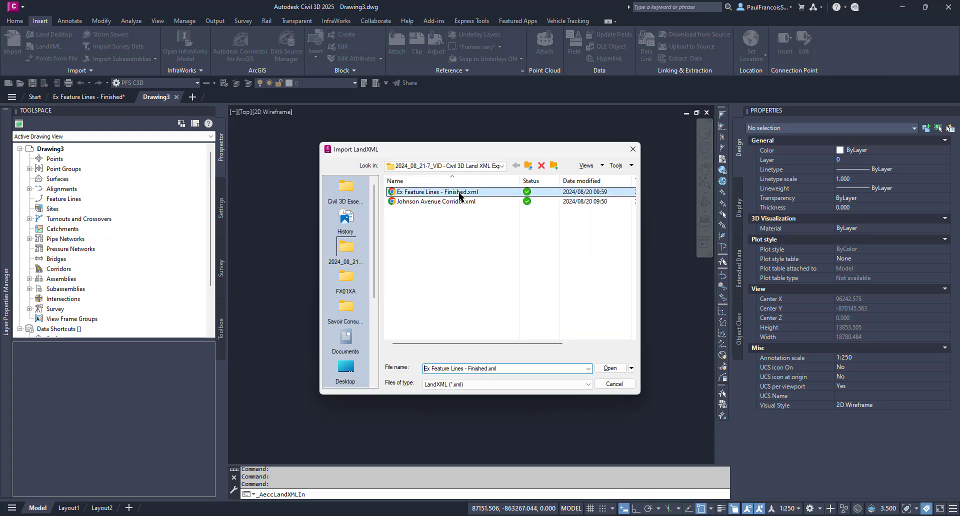
left_click(608, 368)
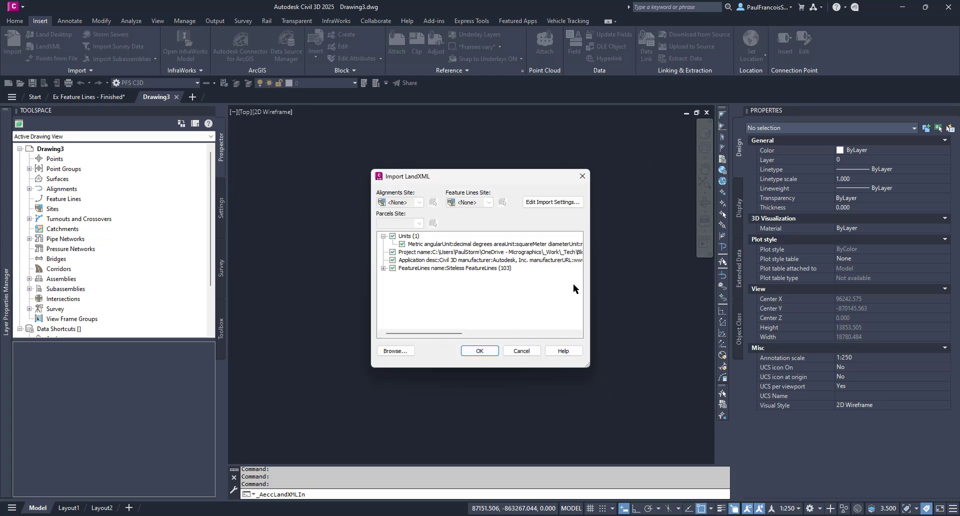
left_click(542, 203)
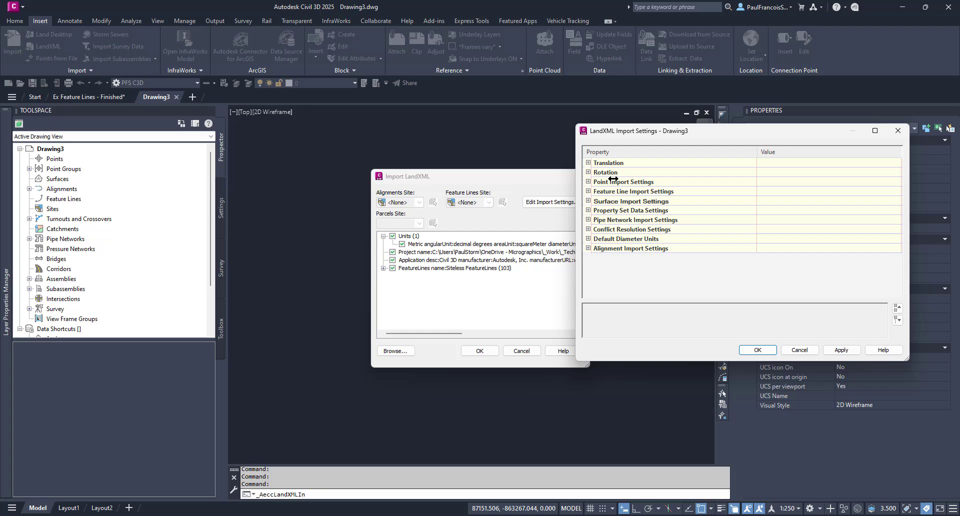
left_click(758, 350)
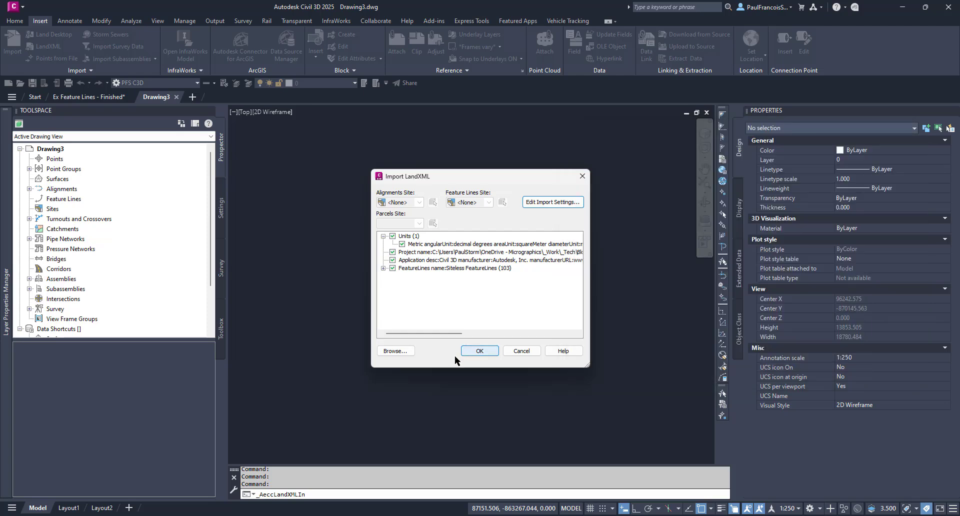
left_click(494, 353)
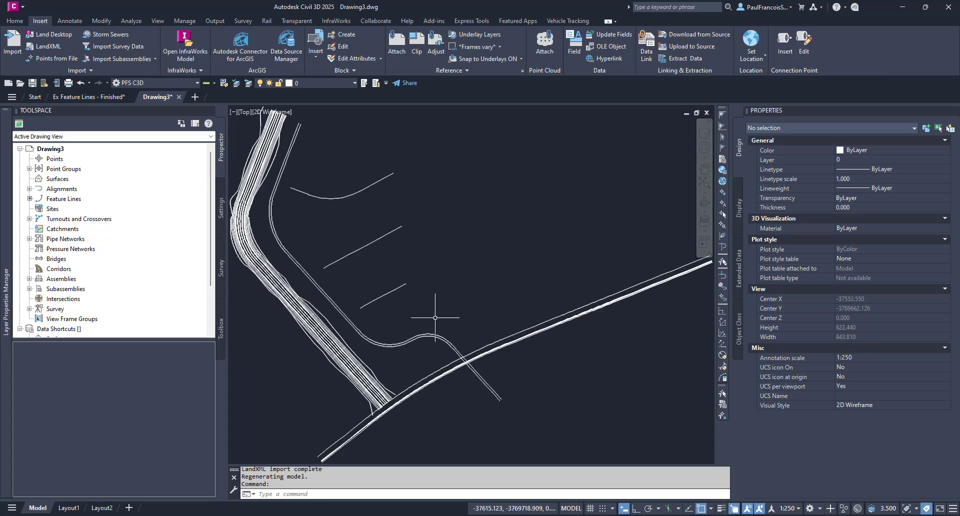
Step: Inspect the imported feature lines near the road junction in 3D and check one Johnson Avenue feature line's properties
scroll(392, 412, "up", 5)
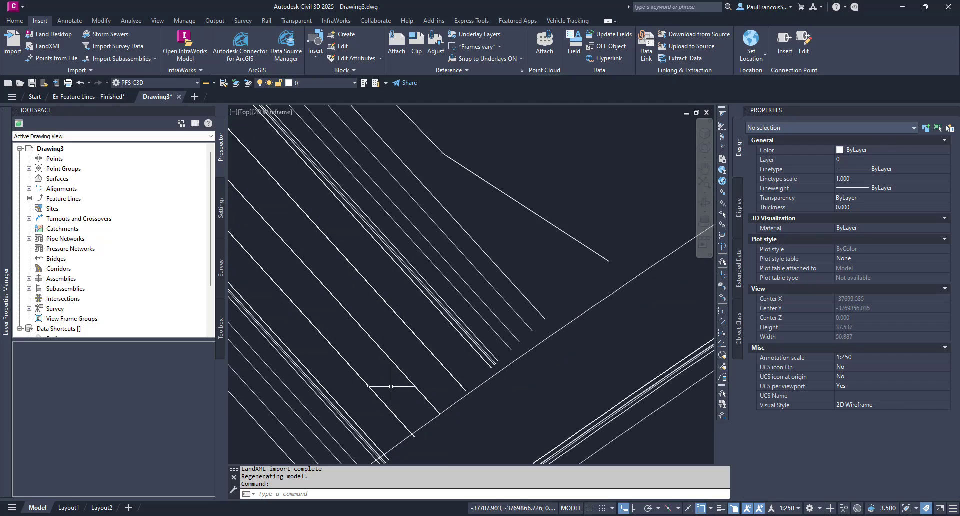
mouse_move(388, 366)
left_mouse_down()
mouse_move(395, 275)
mouse_move(456, 263)
mouse_move(313, 267)
mouse_move(311, 257)
mouse_move(332, 246)
mouse_move(399, 278)
mouse_move(395, 313)
mouse_move(488, 332)
mouse_move(429, 304)
mouse_move(376, 302)
mouse_move(305, 267)
left_mouse_up()
key("Escape")
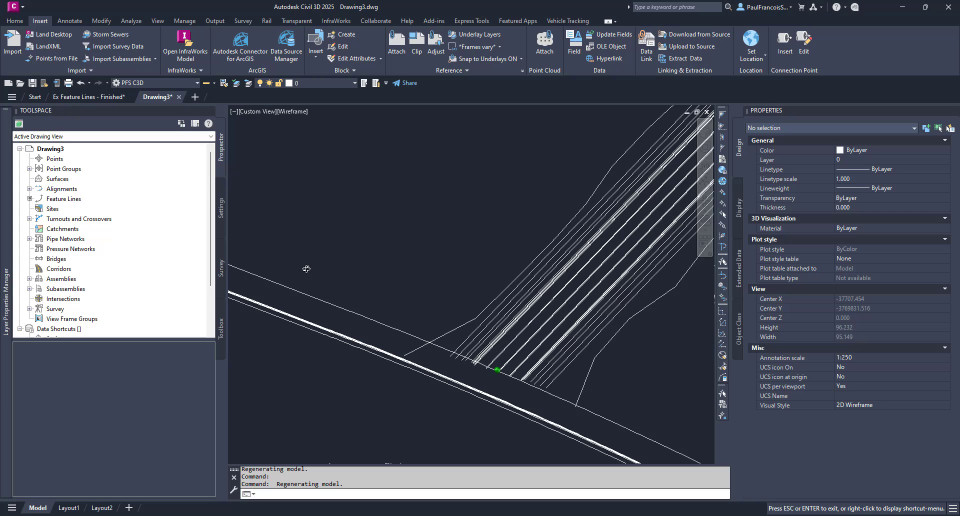
scroll(381, 322, "up", 8)
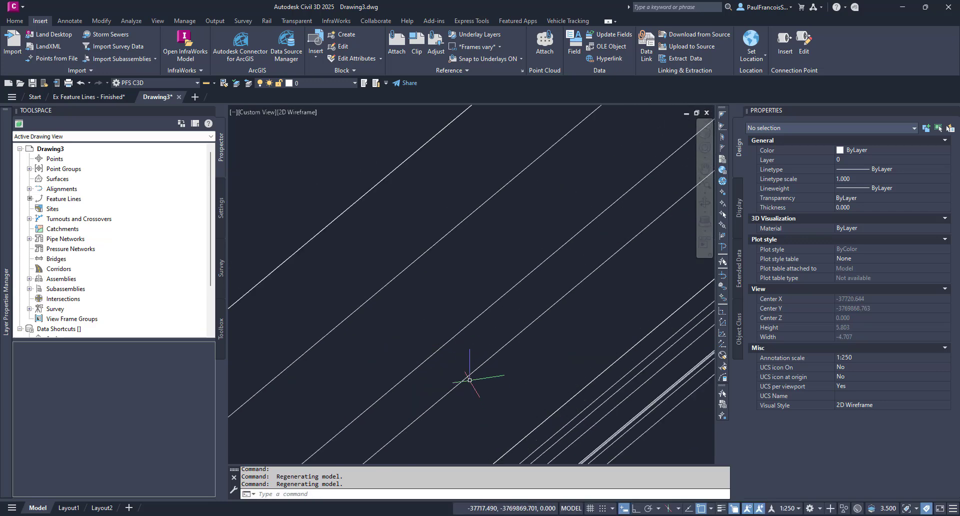
left_click(468, 376)
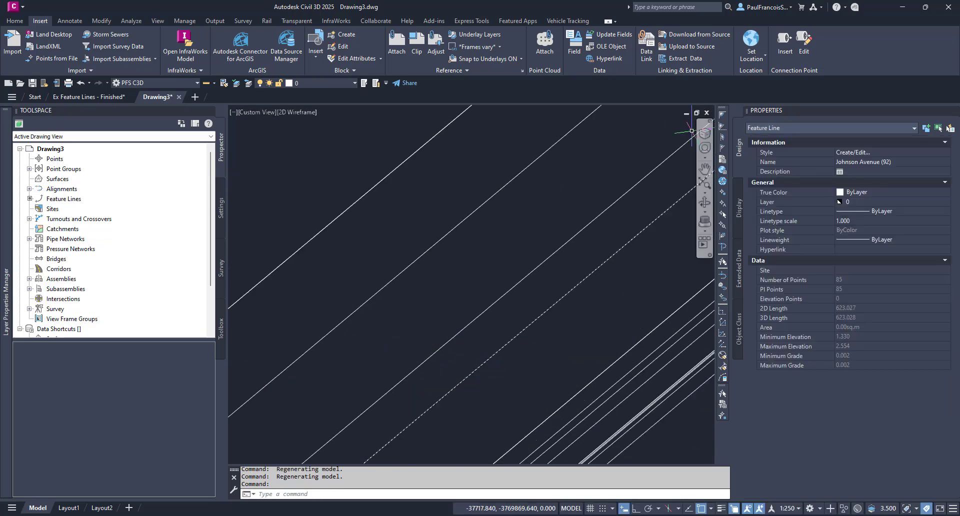
scroll(483, 331, "down", 3)
scroll(483, 331, "down", 3)
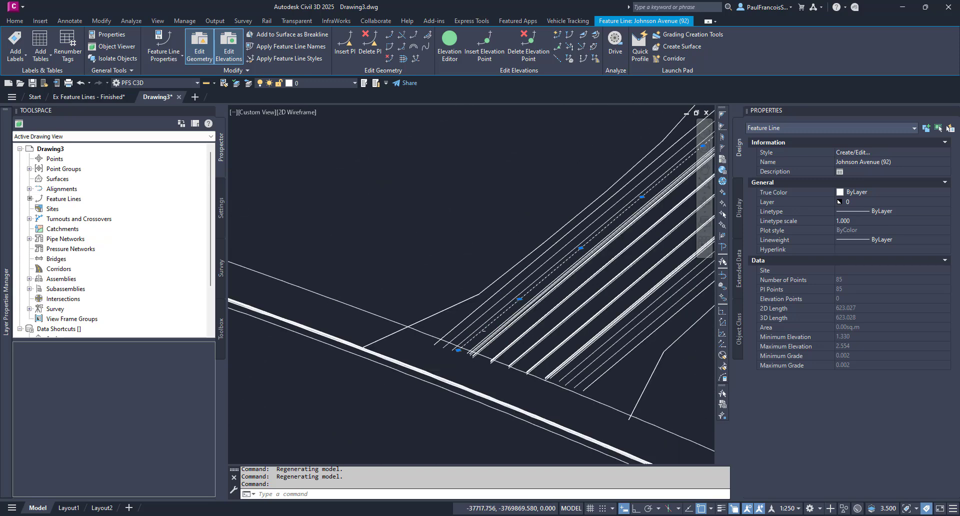
key("Escape")
Step: Examine the full set of imported feature lines from several 3D angles, including the Johnson Avenue bend
mouse_move(522, 303)
middle_mouse_down()
mouse_move(523, 336)
mouse_move(510, 294)
mouse_move(585, 220)
mouse_move(476, 277)
mouse_move(358, 260)
mouse_move(326, 240)
mouse_move(332, 210)
mouse_move(430, 262)
mouse_move(321, 271)
mouse_move(350, 290)
middle_mouse_up()
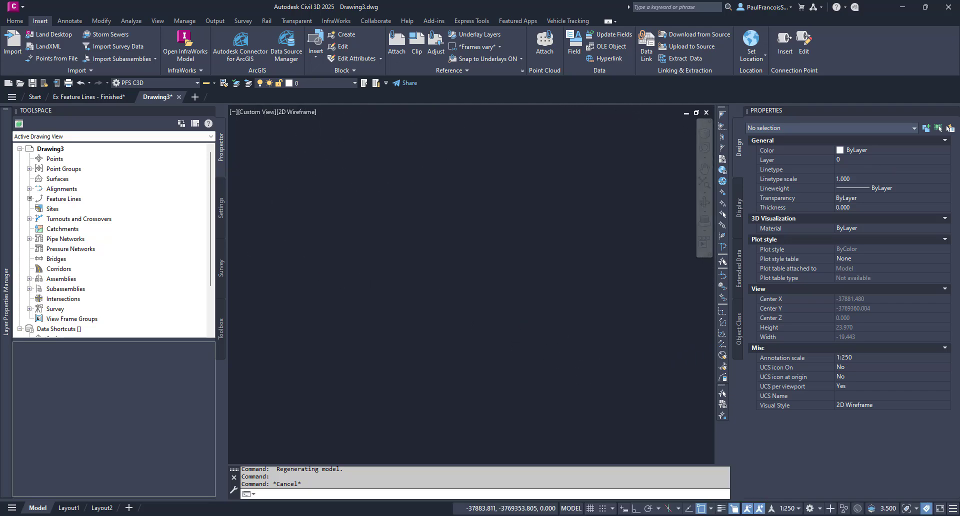
scroll(395, 310, "up", 3)
middle_click_drag(408, 326, 332, 390, "shift")
scroll(425, 380, "down", 5)
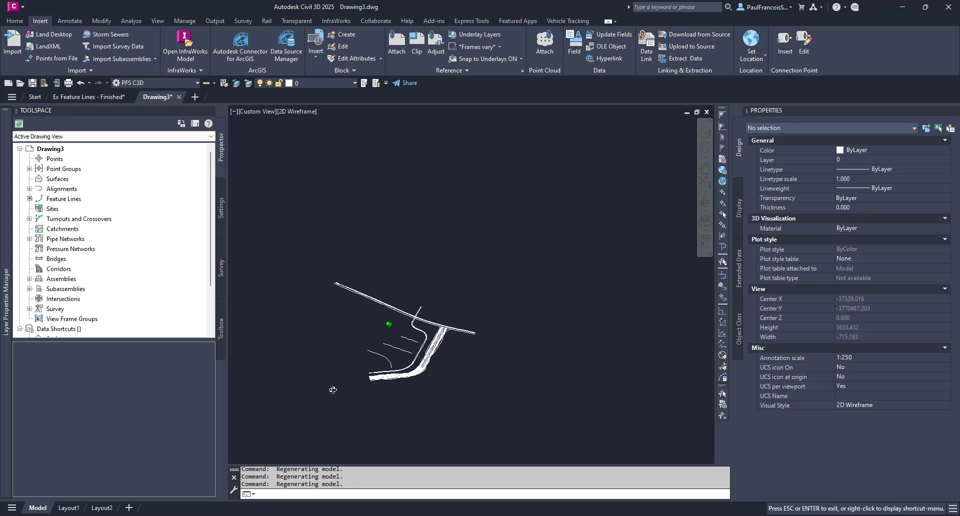
scroll(325, 385, "up", 5)
scroll(404, 344, "down", 2)
middle_click_drag(404, 344, 342, 311, "shift")
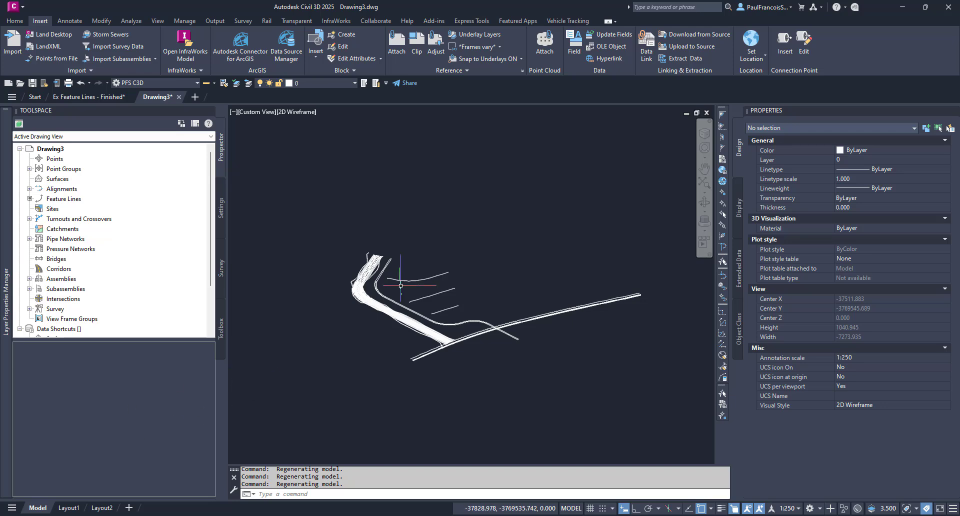
scroll(368, 295, "up", 4)
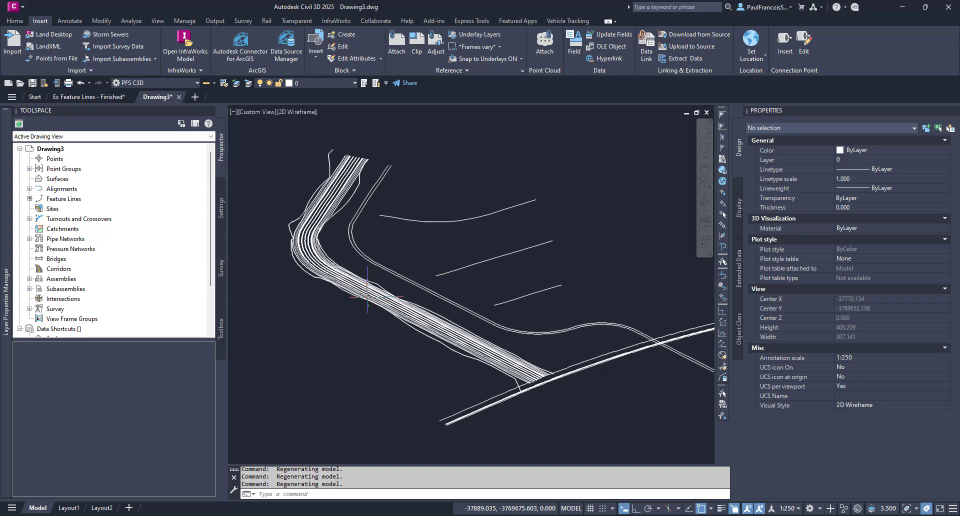
left_click(367, 295)
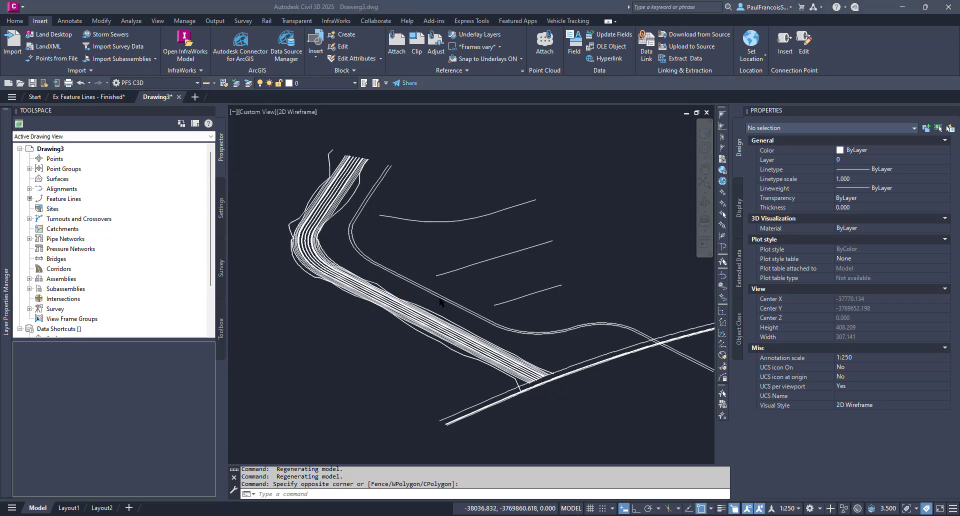
scroll(446, 282, "down", 6)
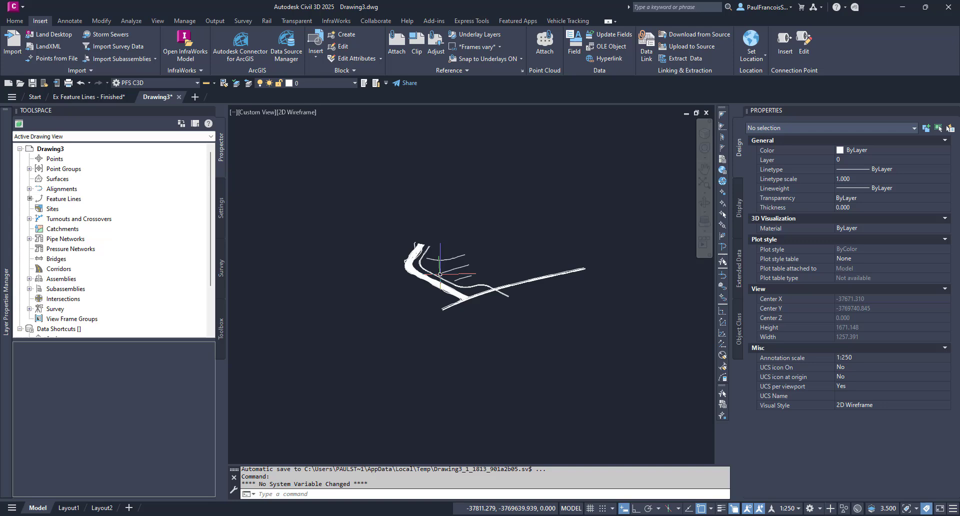
scroll(446, 283, "up", 2)
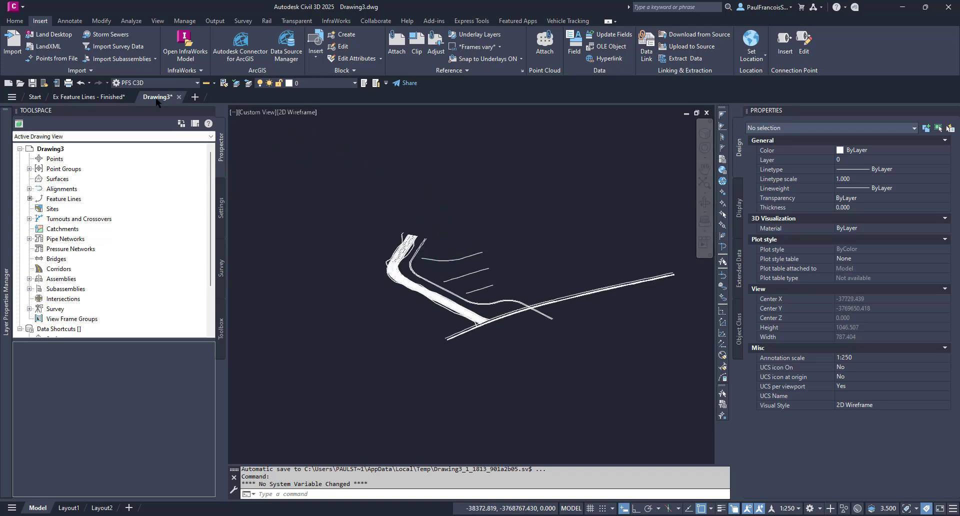
Step: Close Drawing3 without saving its changes
mouse_move(175, 98)
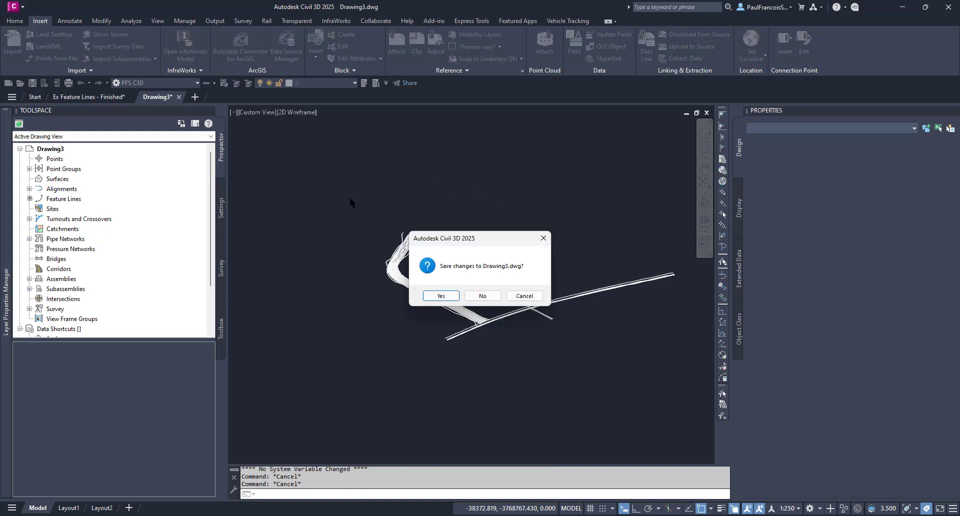
left_click(482, 296)
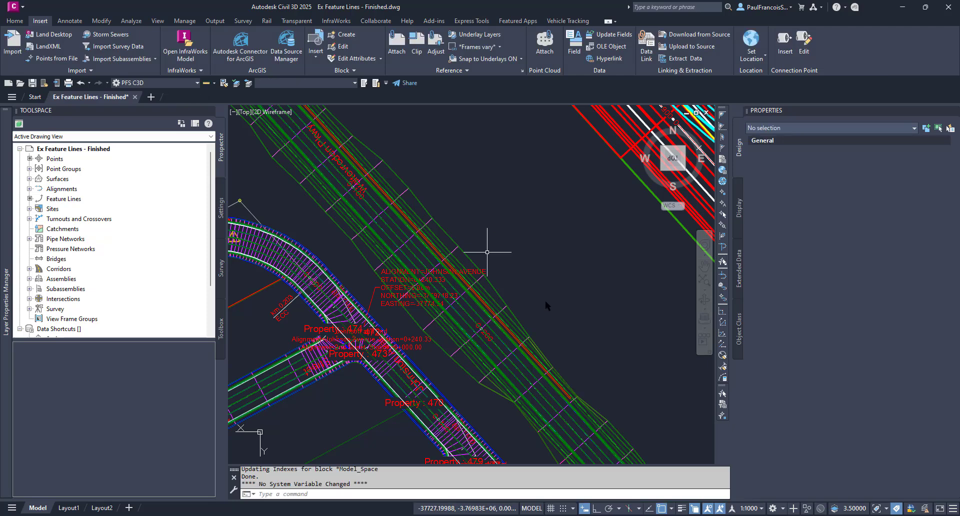
Step: Examine the corridors in Ex Feature Lines - Finished from above and in the NW Isometric view
scroll(488, 257, "down", 5)
scroll(467, 282, "down", 5)
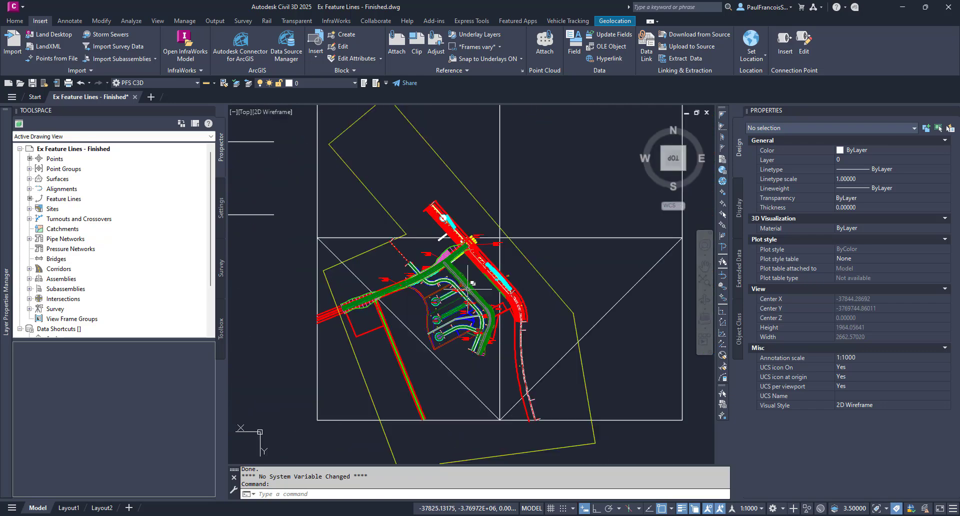
scroll(470, 284, "up", 5)
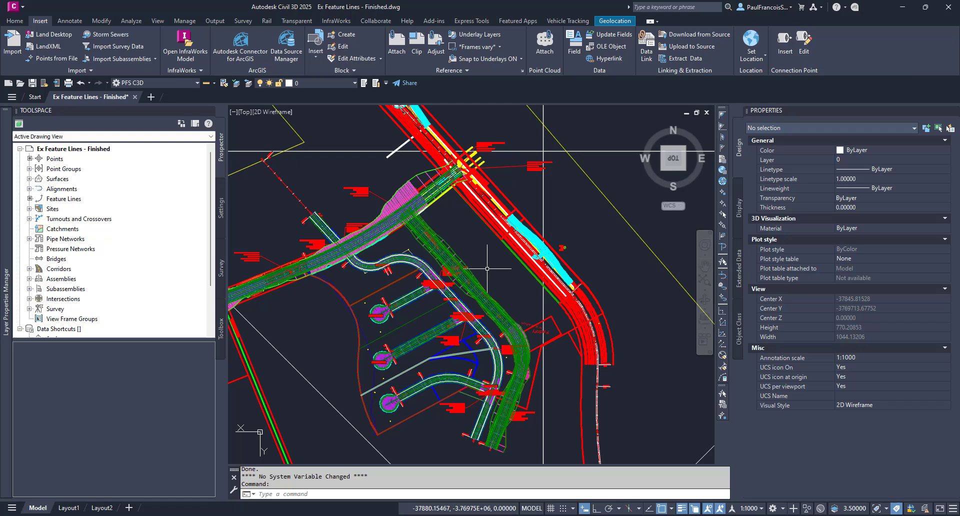
scroll(488, 273, "up", 4)
scroll(495, 275, "down", 4)
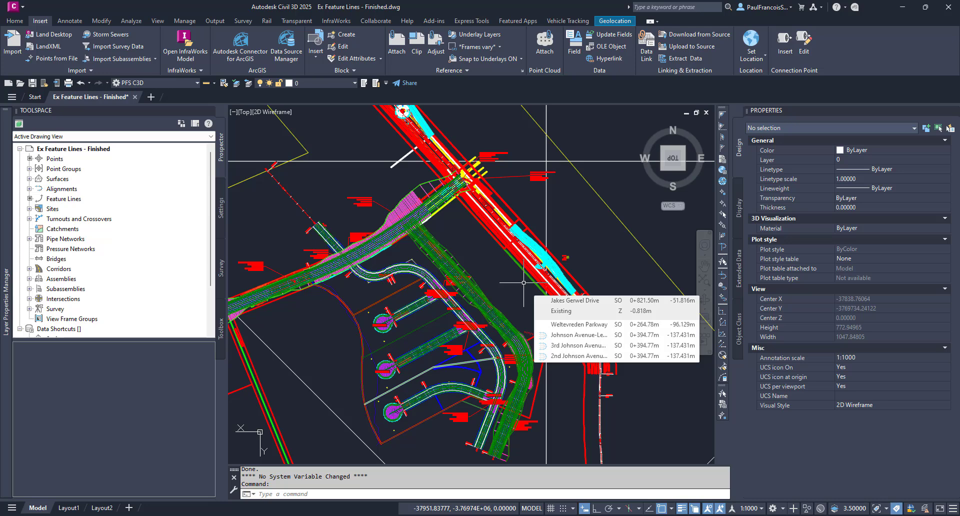
scroll(505, 296, "up", 2)
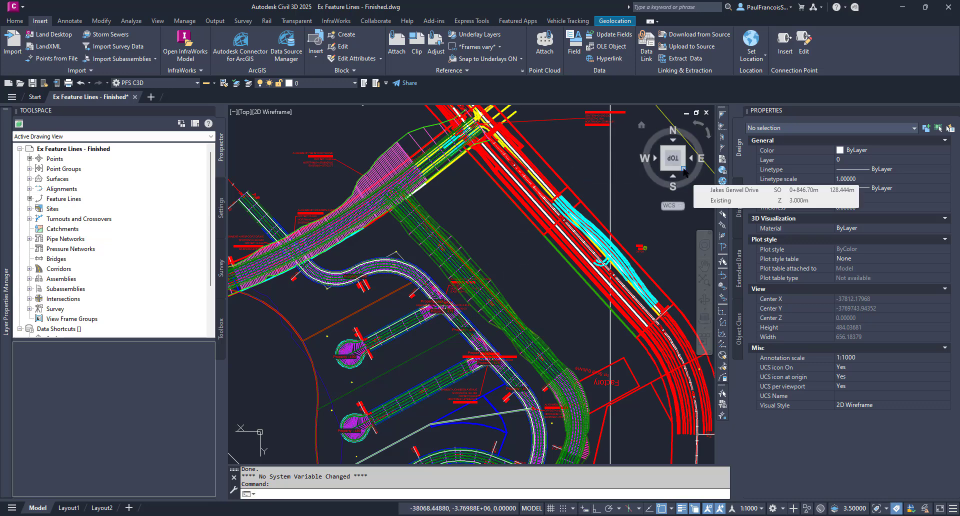
left_click(683, 170)
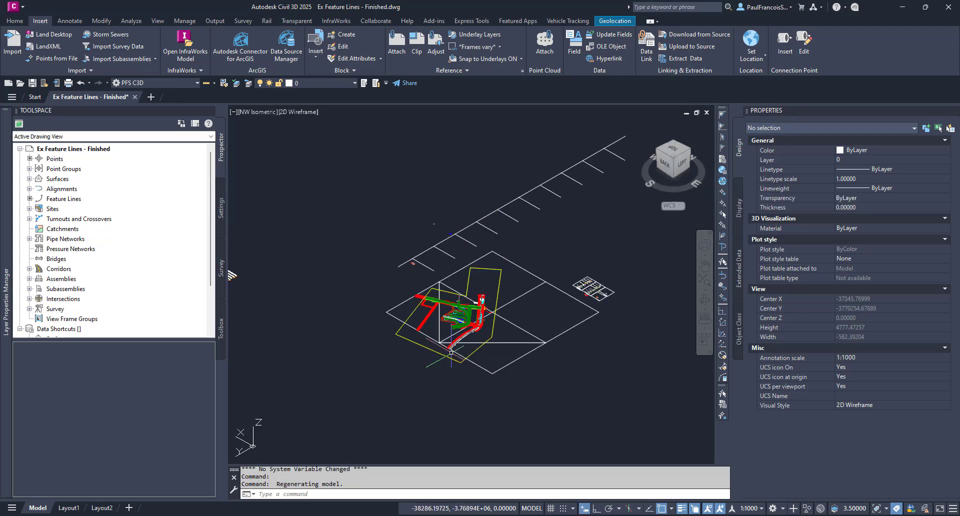
scroll(462, 322, "up", 10)
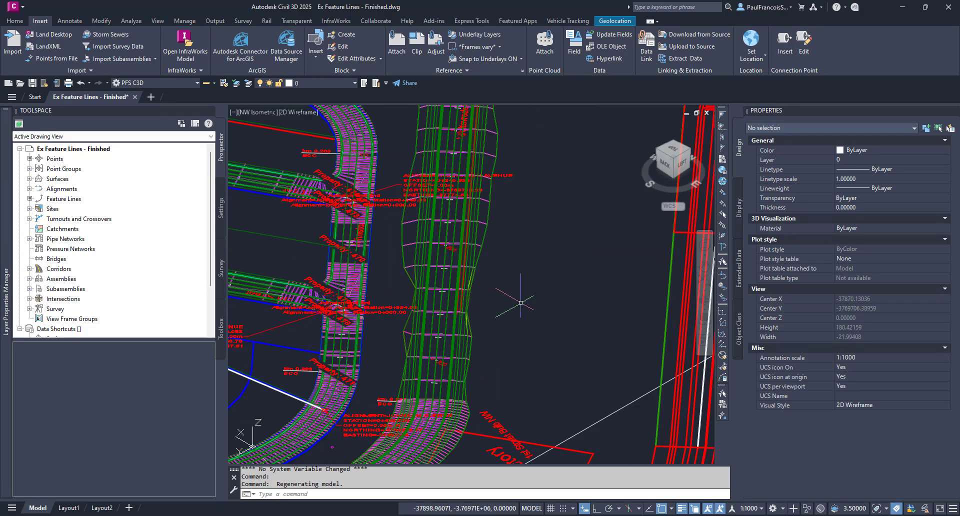
scroll(533, 311, "up", 4)
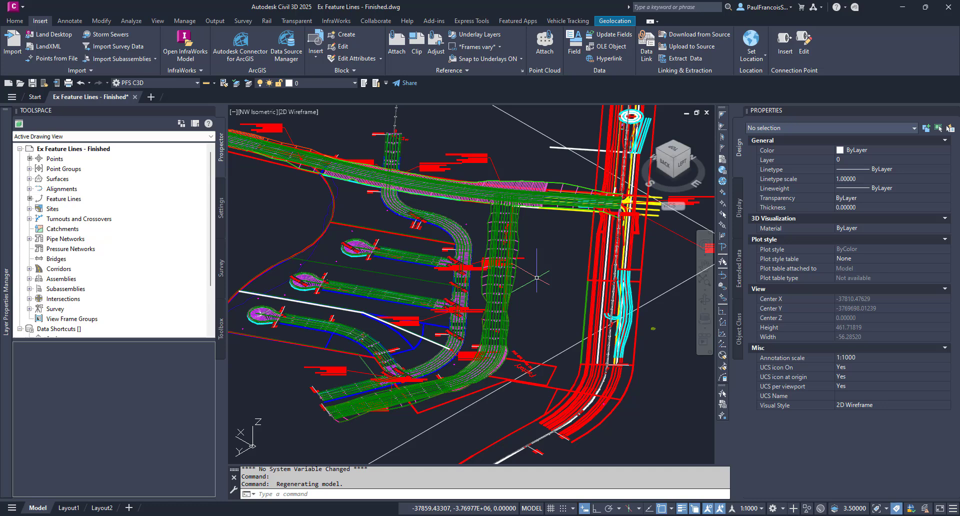
Step: Open the Layer Properties Manager for the Ex Feature Lines - Finished drawing
left_click(6, 300)
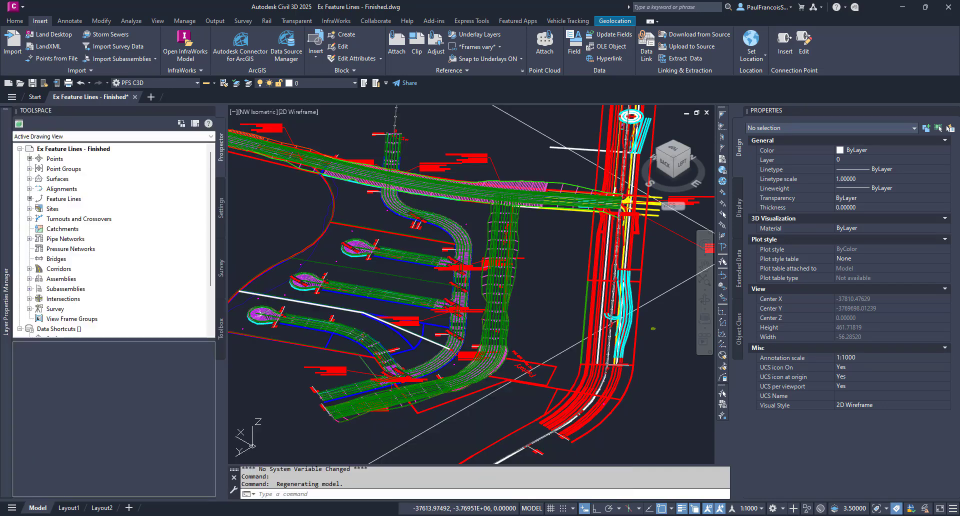